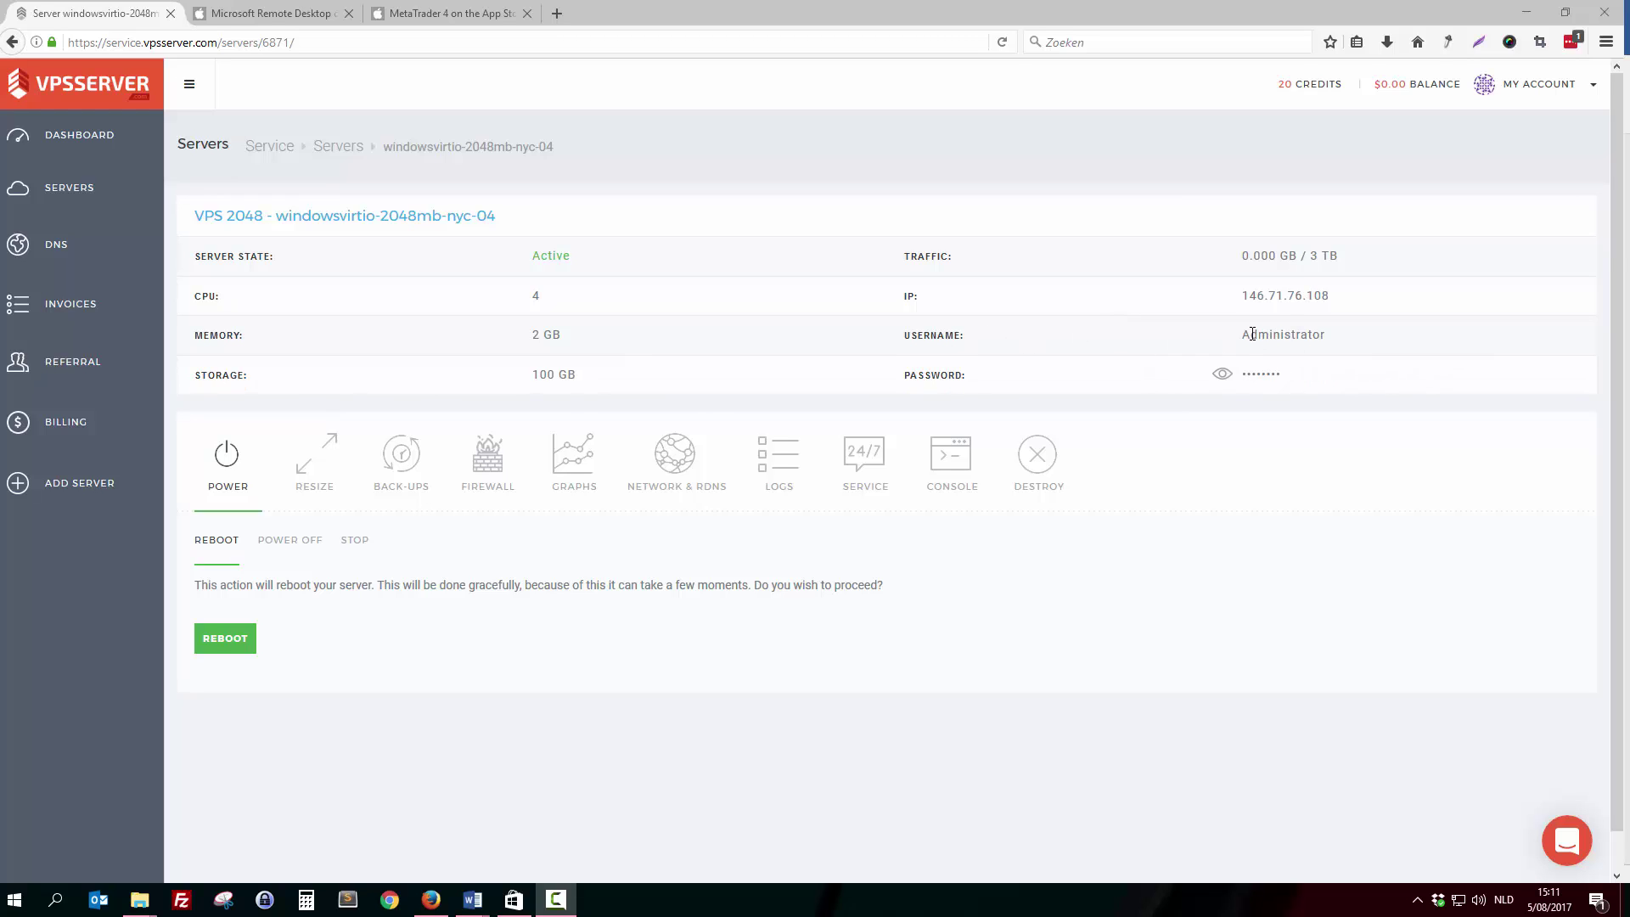
Step: Select the username 'Administrator' on the windowsvirtio-2048mb-nyc-04 server details page
drag(1245, 334, 1349, 350)
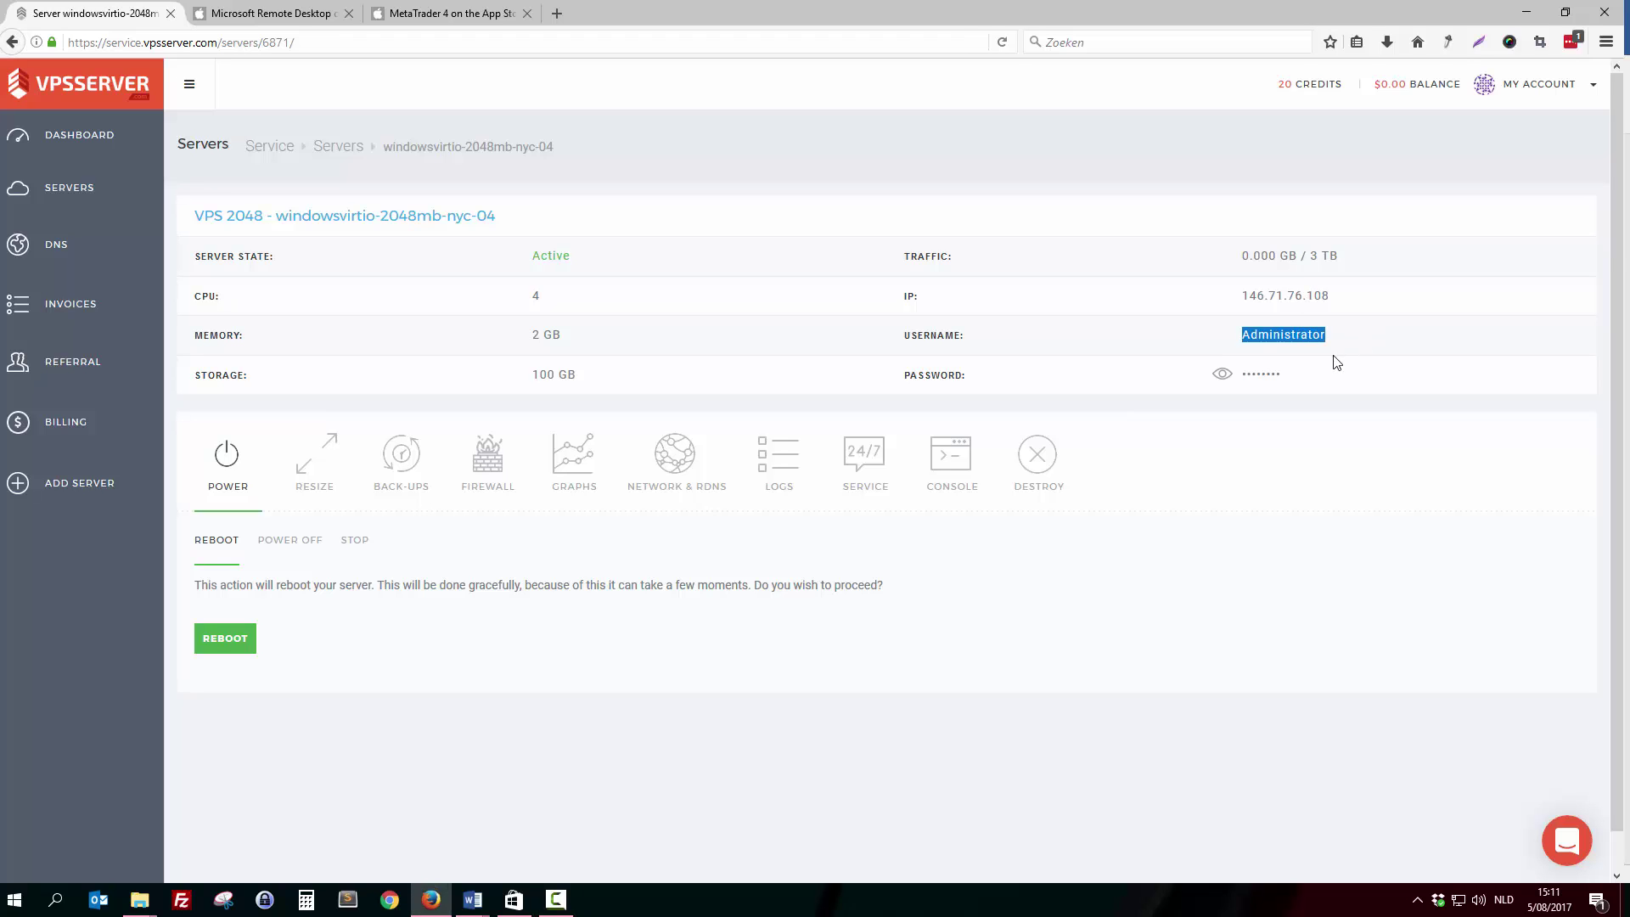
Step: Unhide the server password, copy it with Kopiëren, then switch to the Remote Desktop iTunes tab
click(1224, 378)
click(1279, 377)
triple_click(1280, 376)
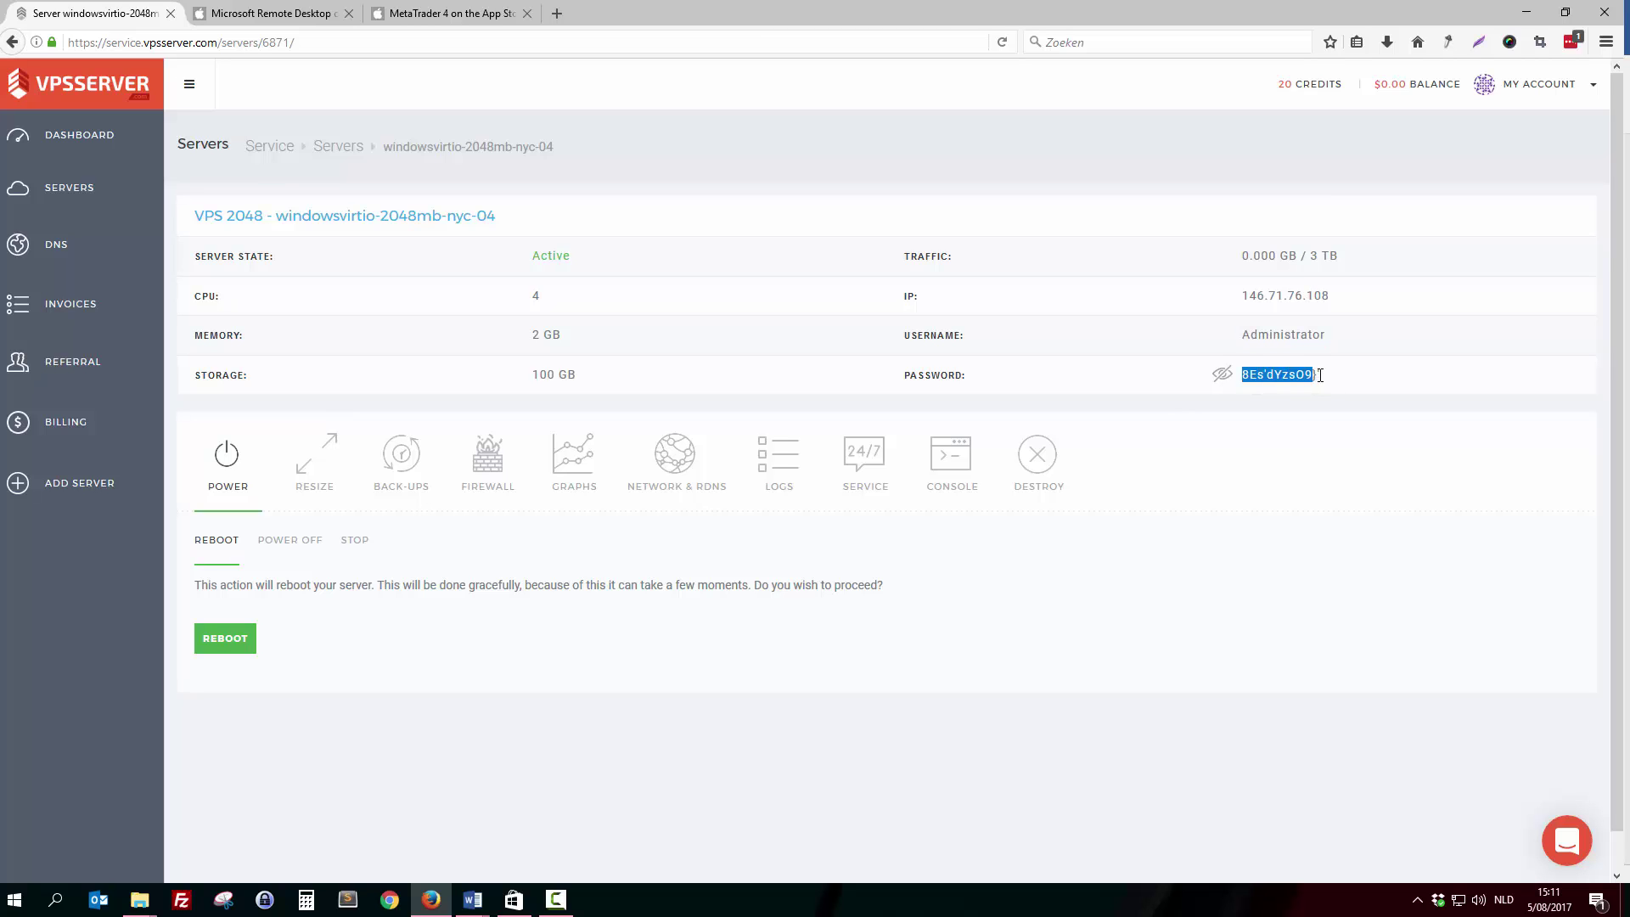
right_click(1308, 379)
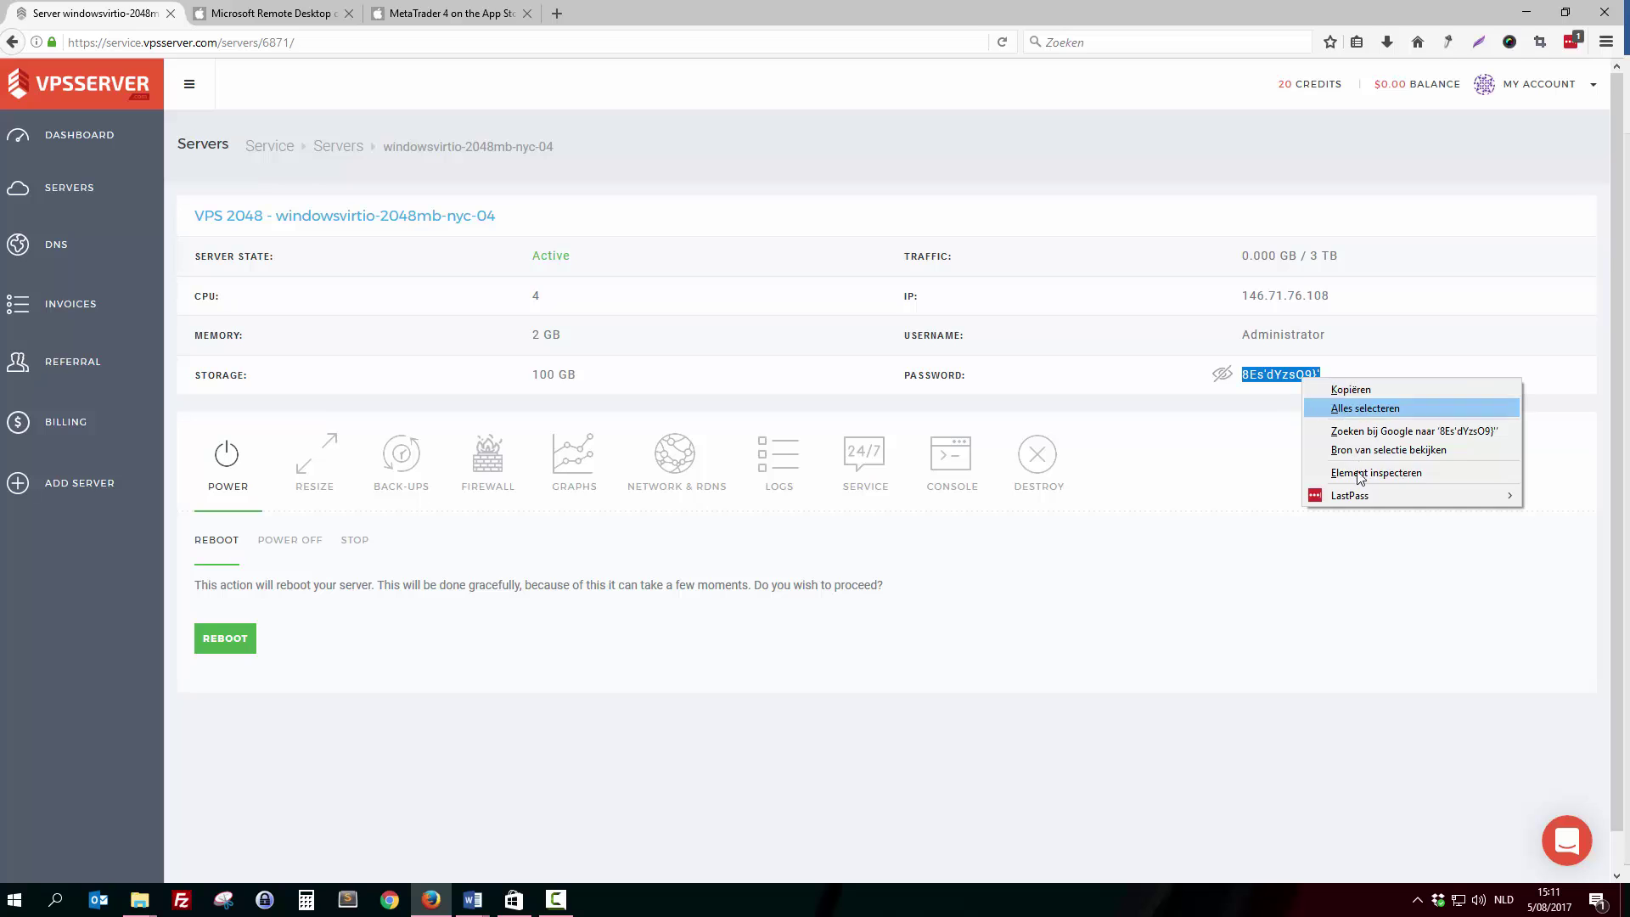
click(1344, 390)
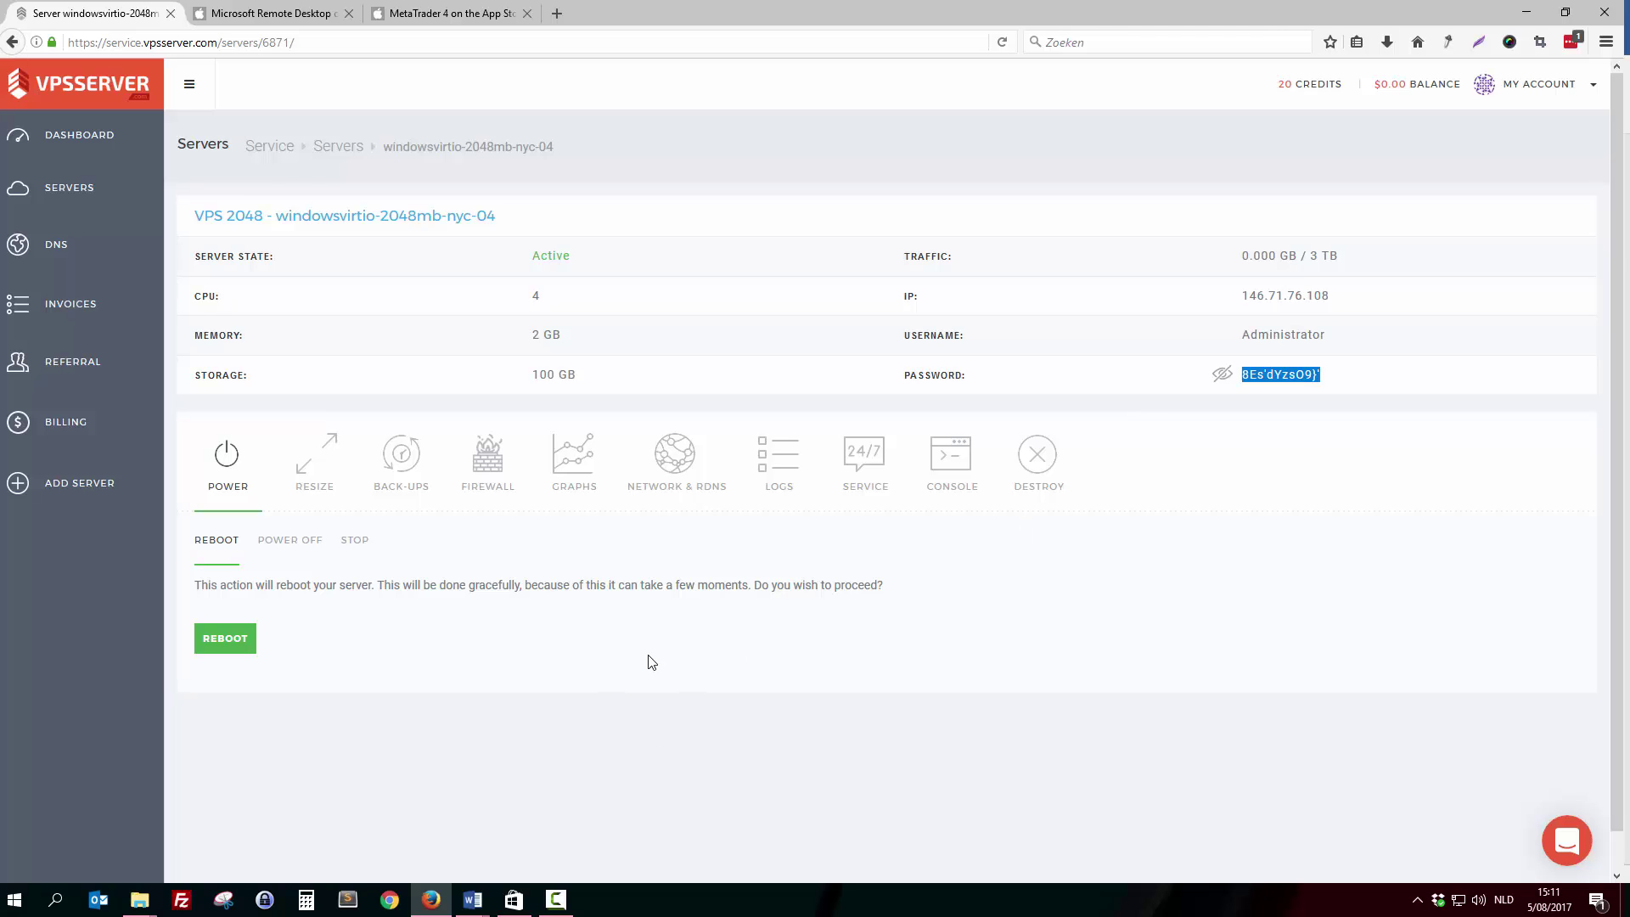
click(277, 21)
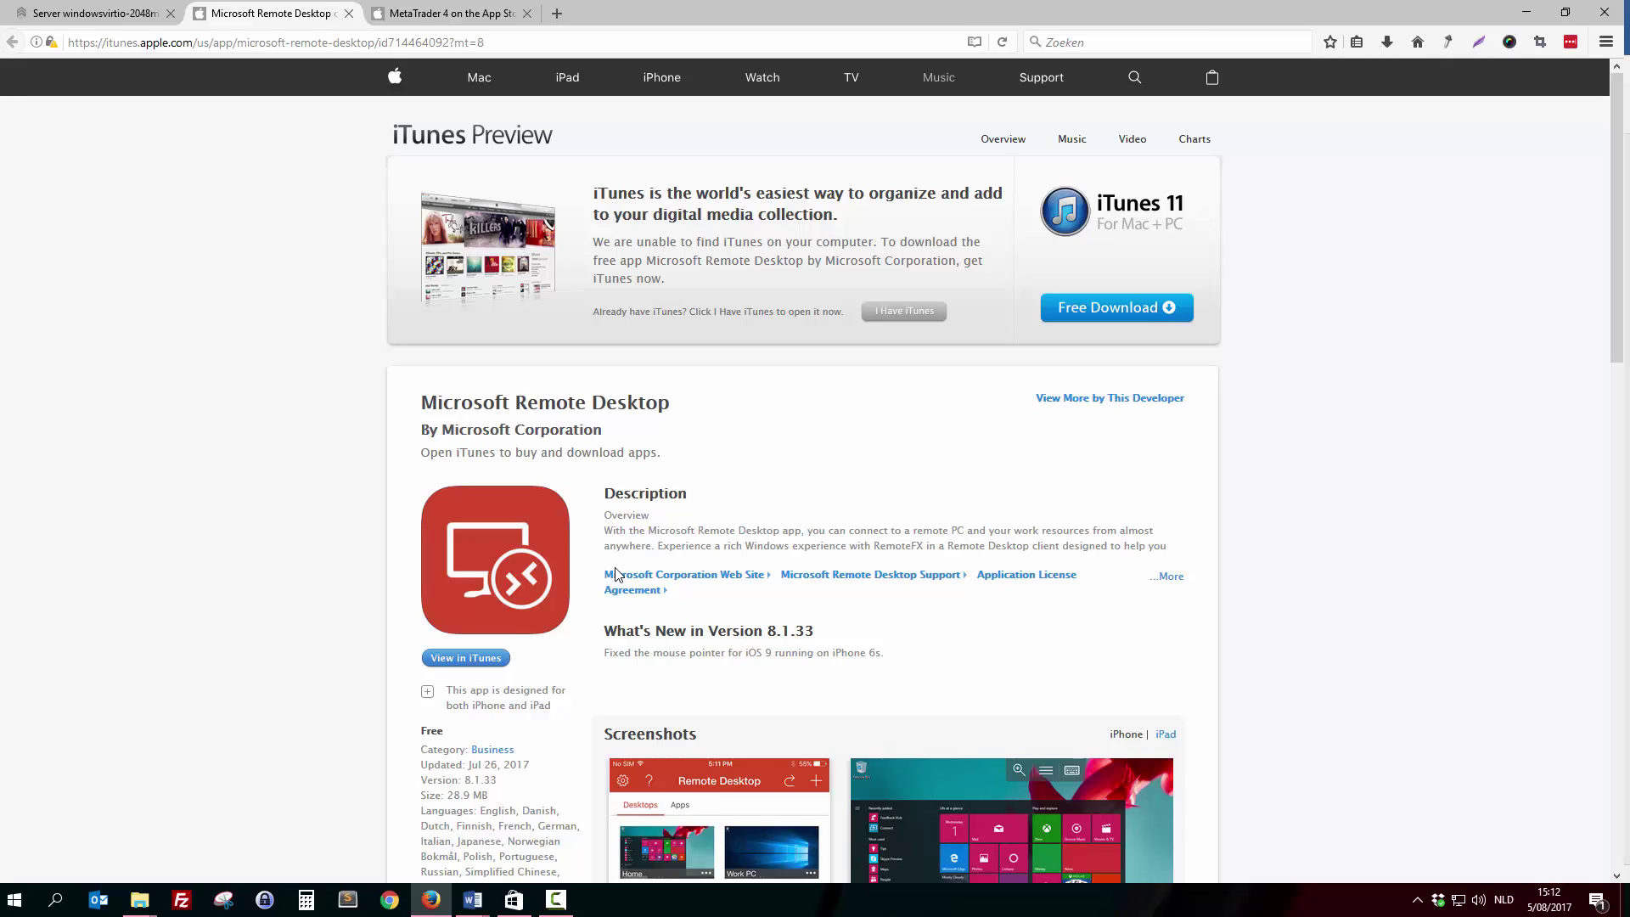
Step: Compare the VPS server, Microsoft Remote Desktop and MetaTrader 4 tabs, then bring Store forward
click(89, 17)
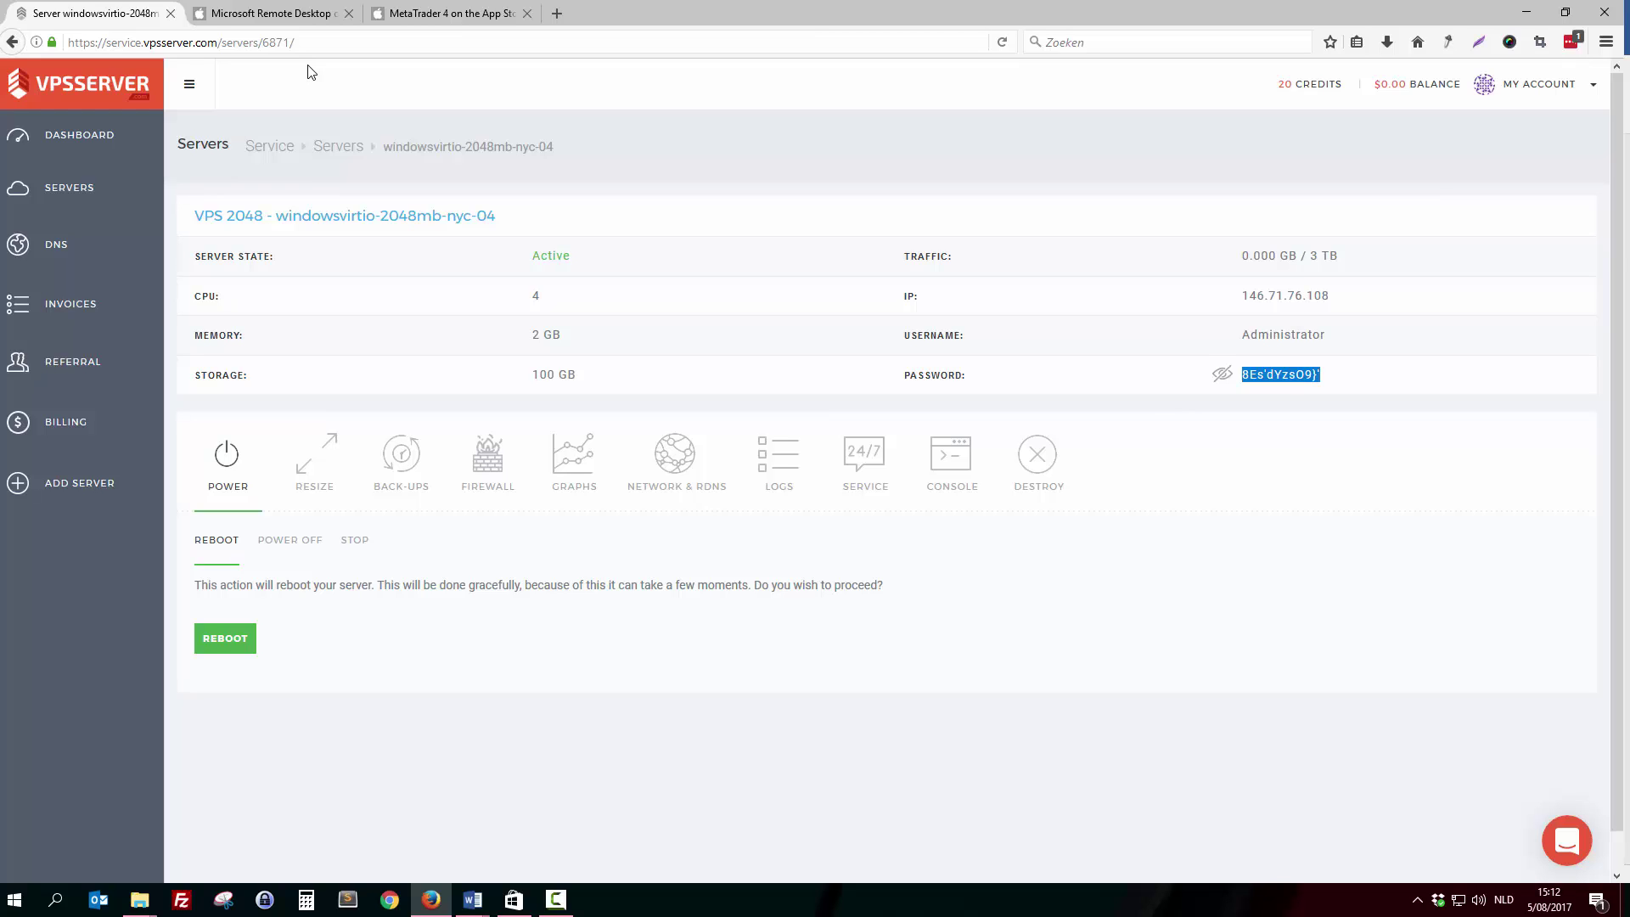
click(437, 21)
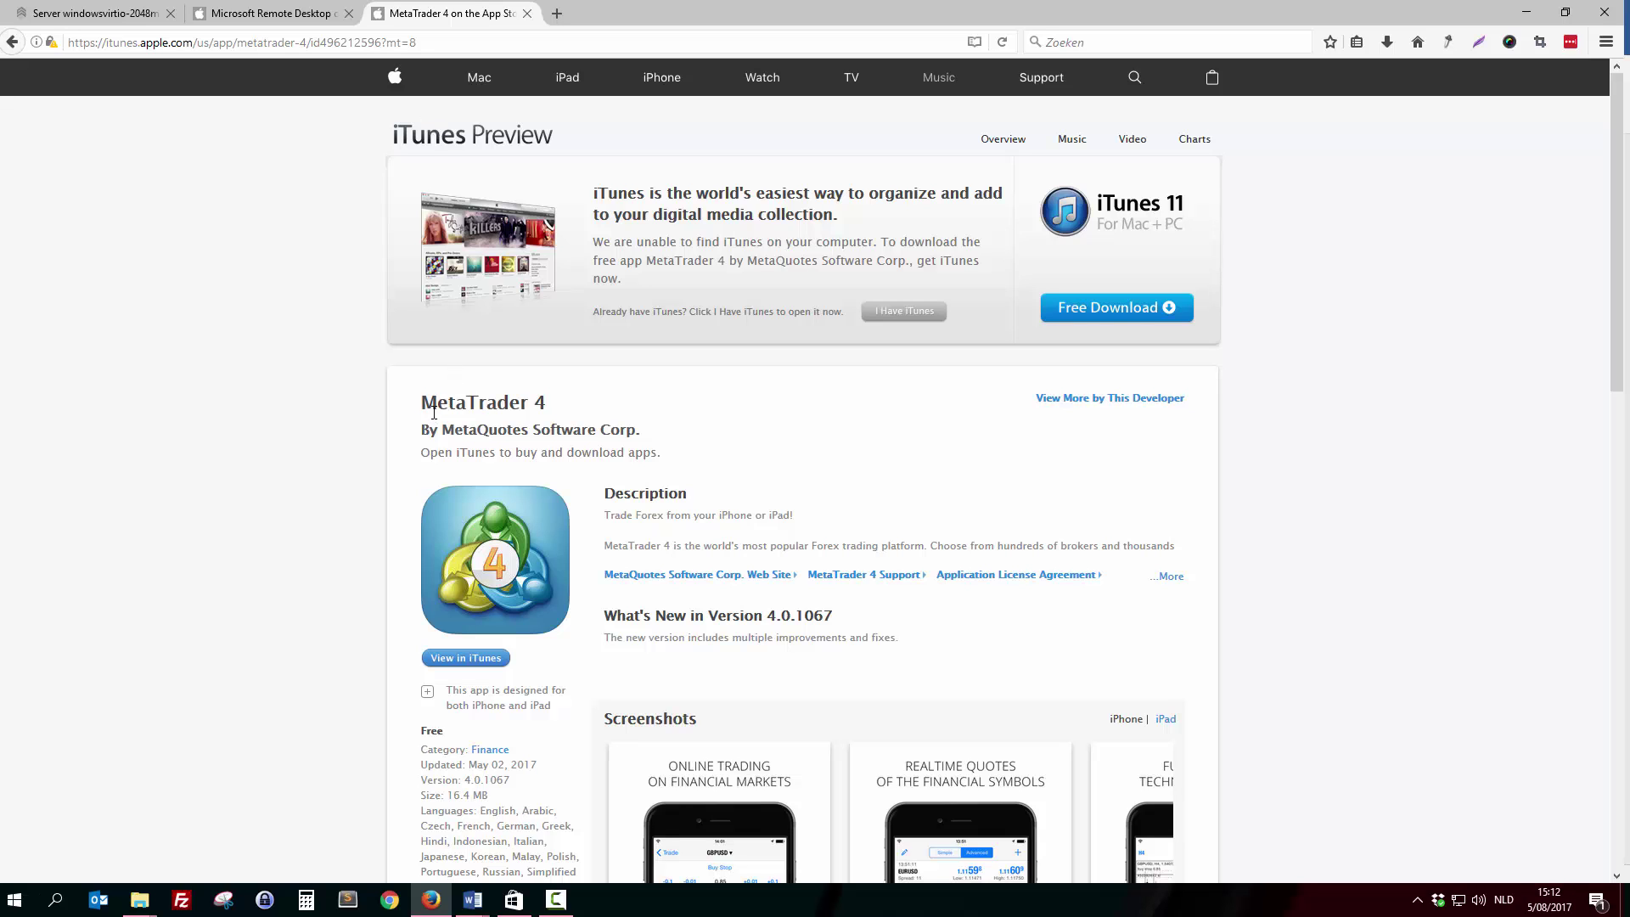
click(271, 12)
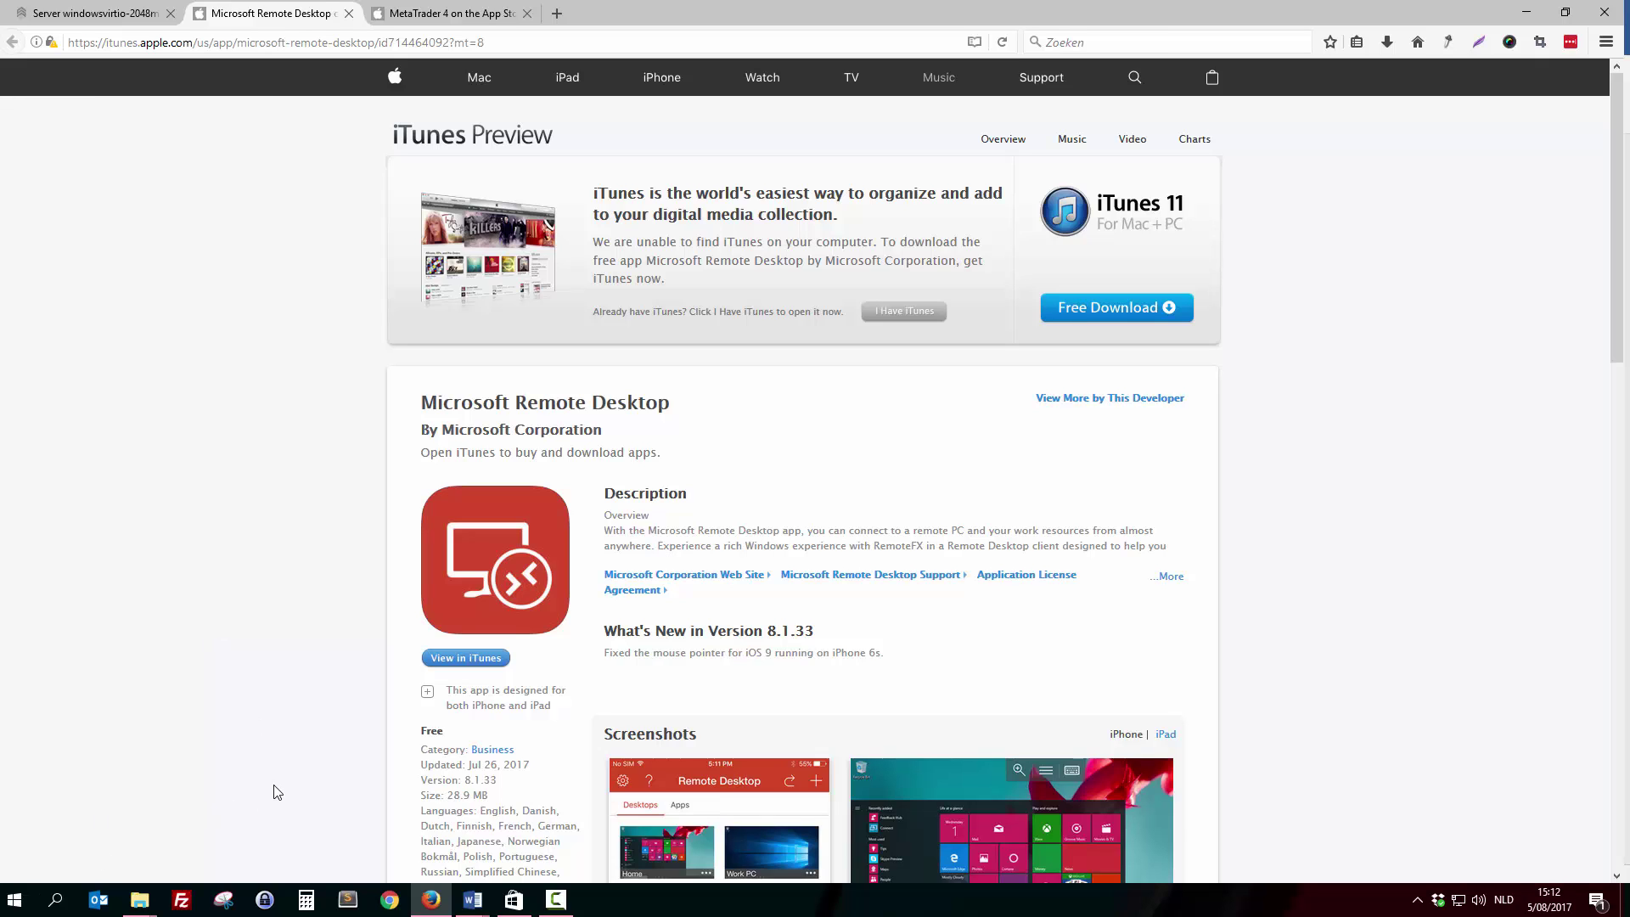
click(524, 910)
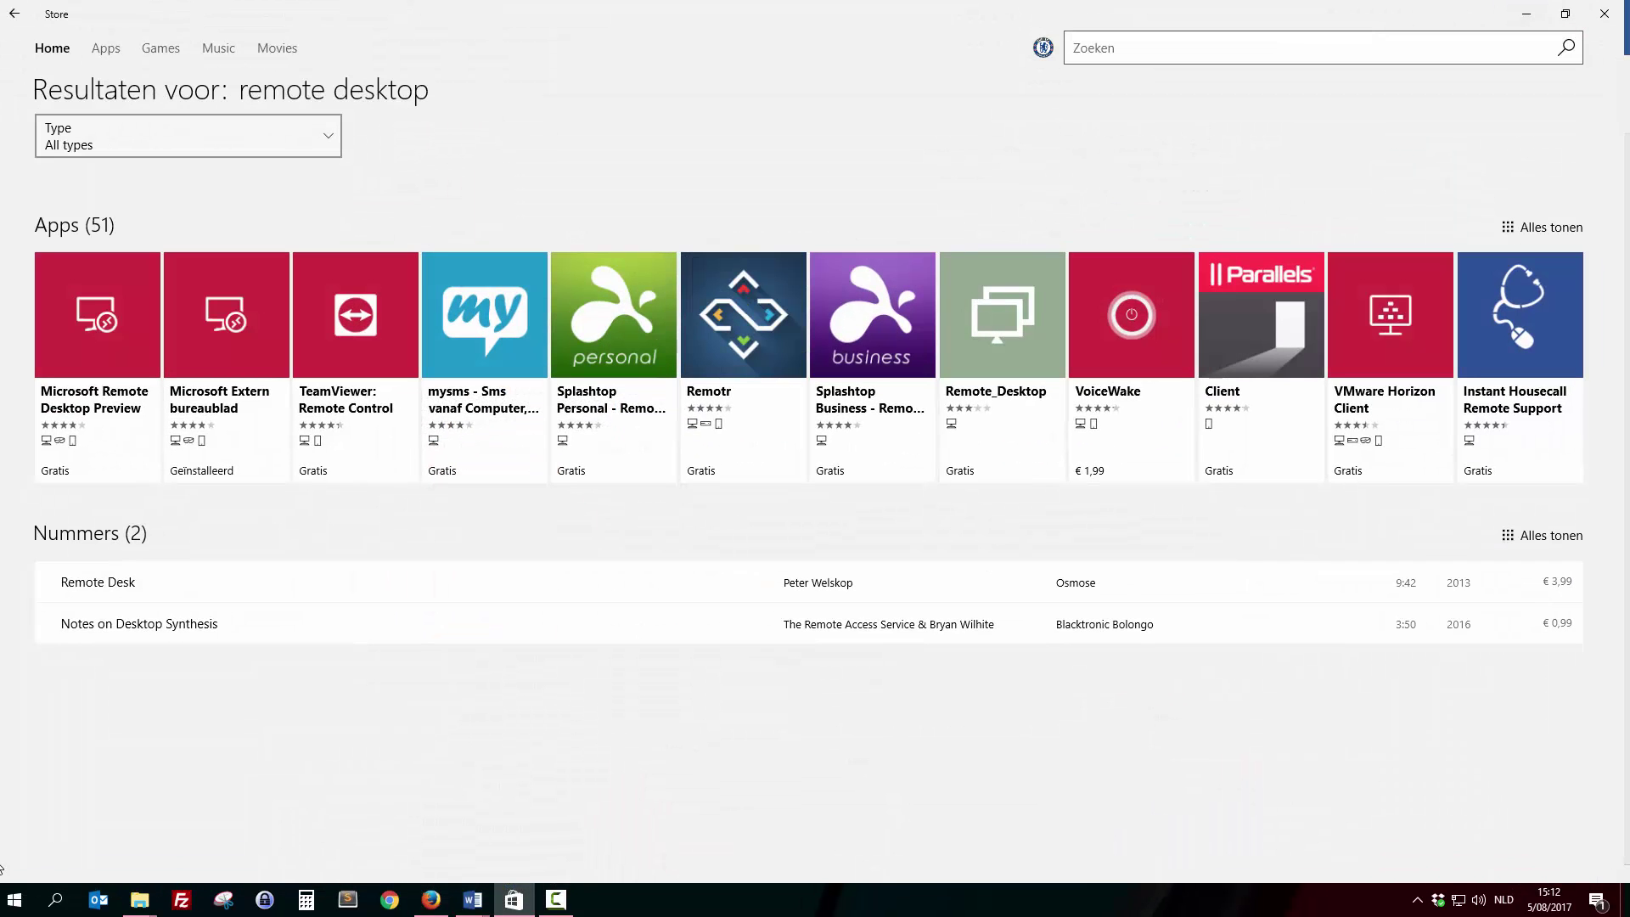
Step: Open the Store app via Windows search and search it for 'microsoft remote'
click(66, 905)
text(store)
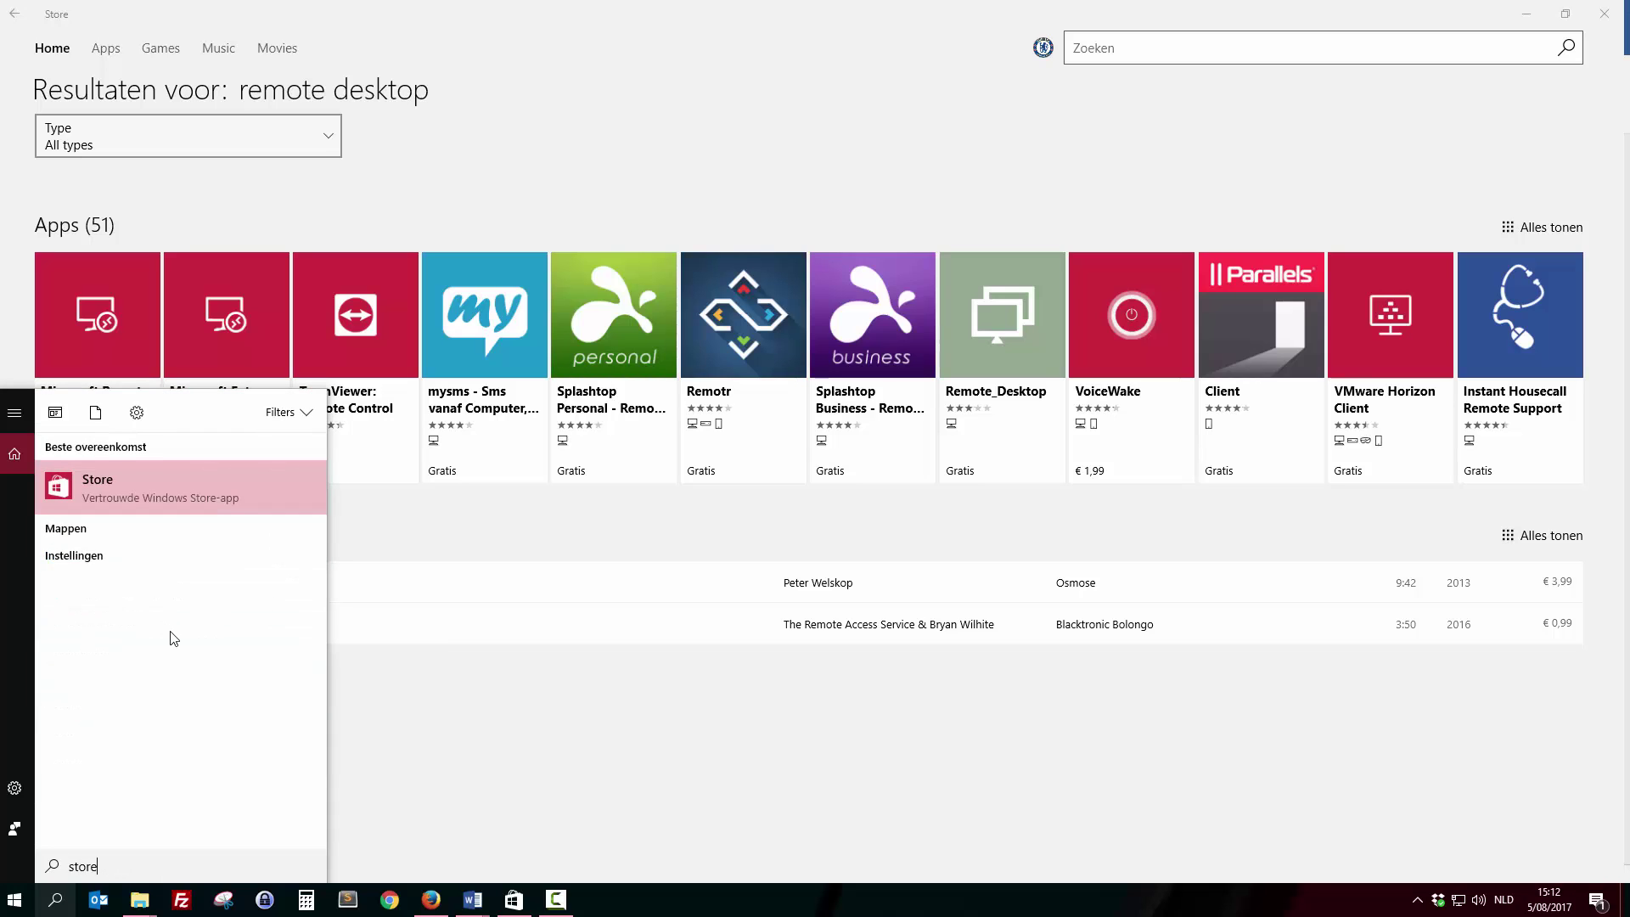
click(137, 501)
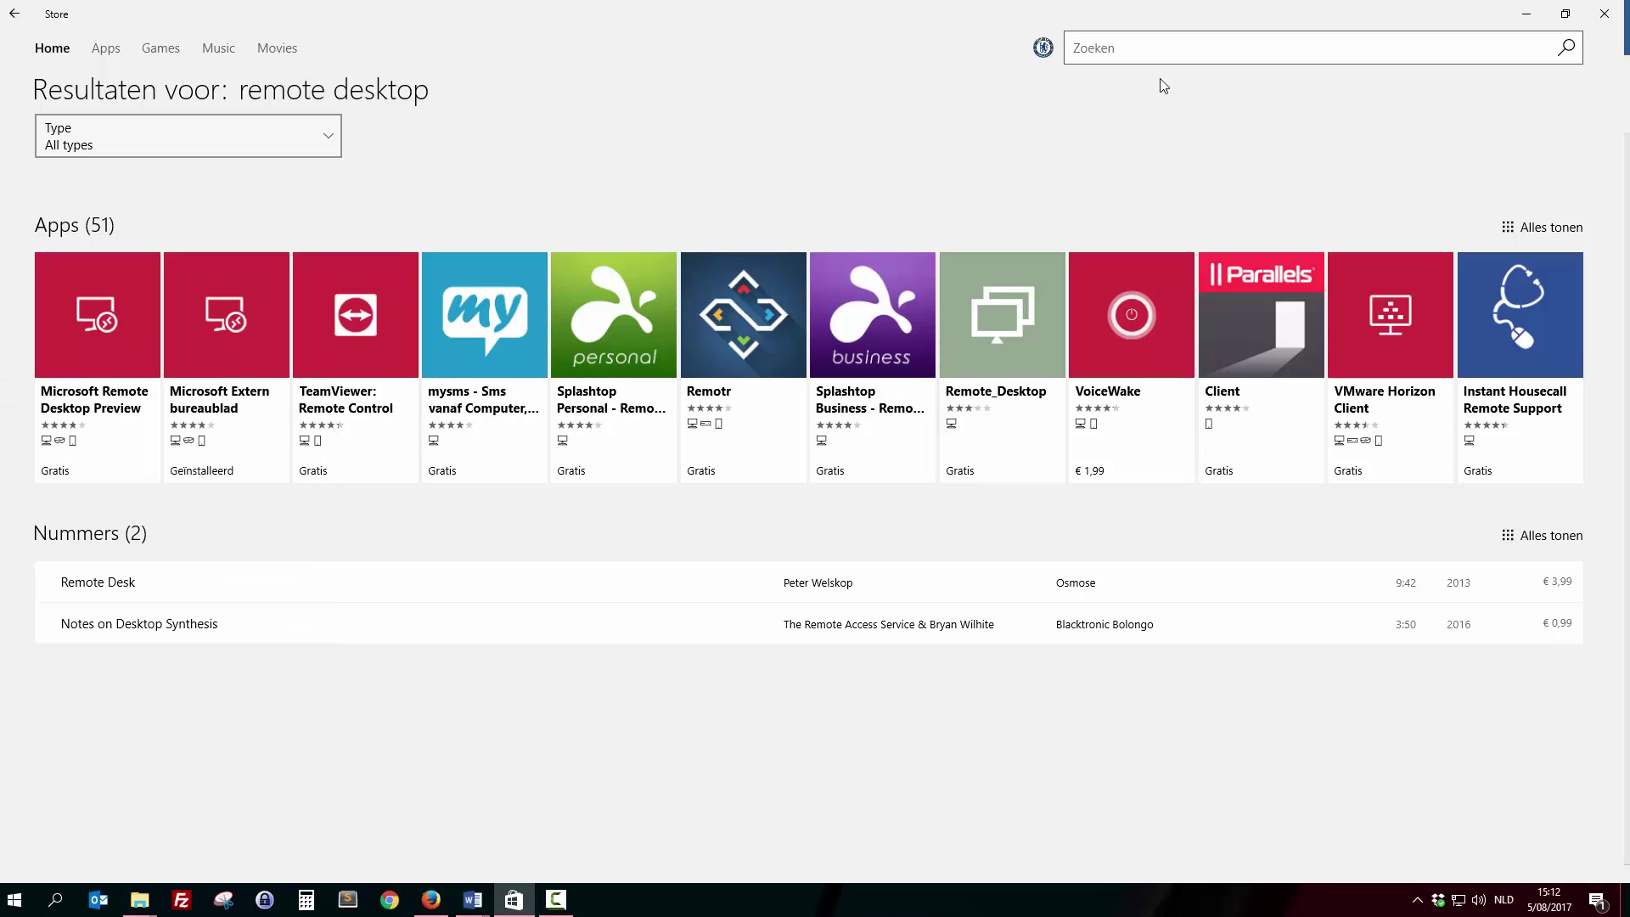
click(1152, 56)
text(microsoft remote)
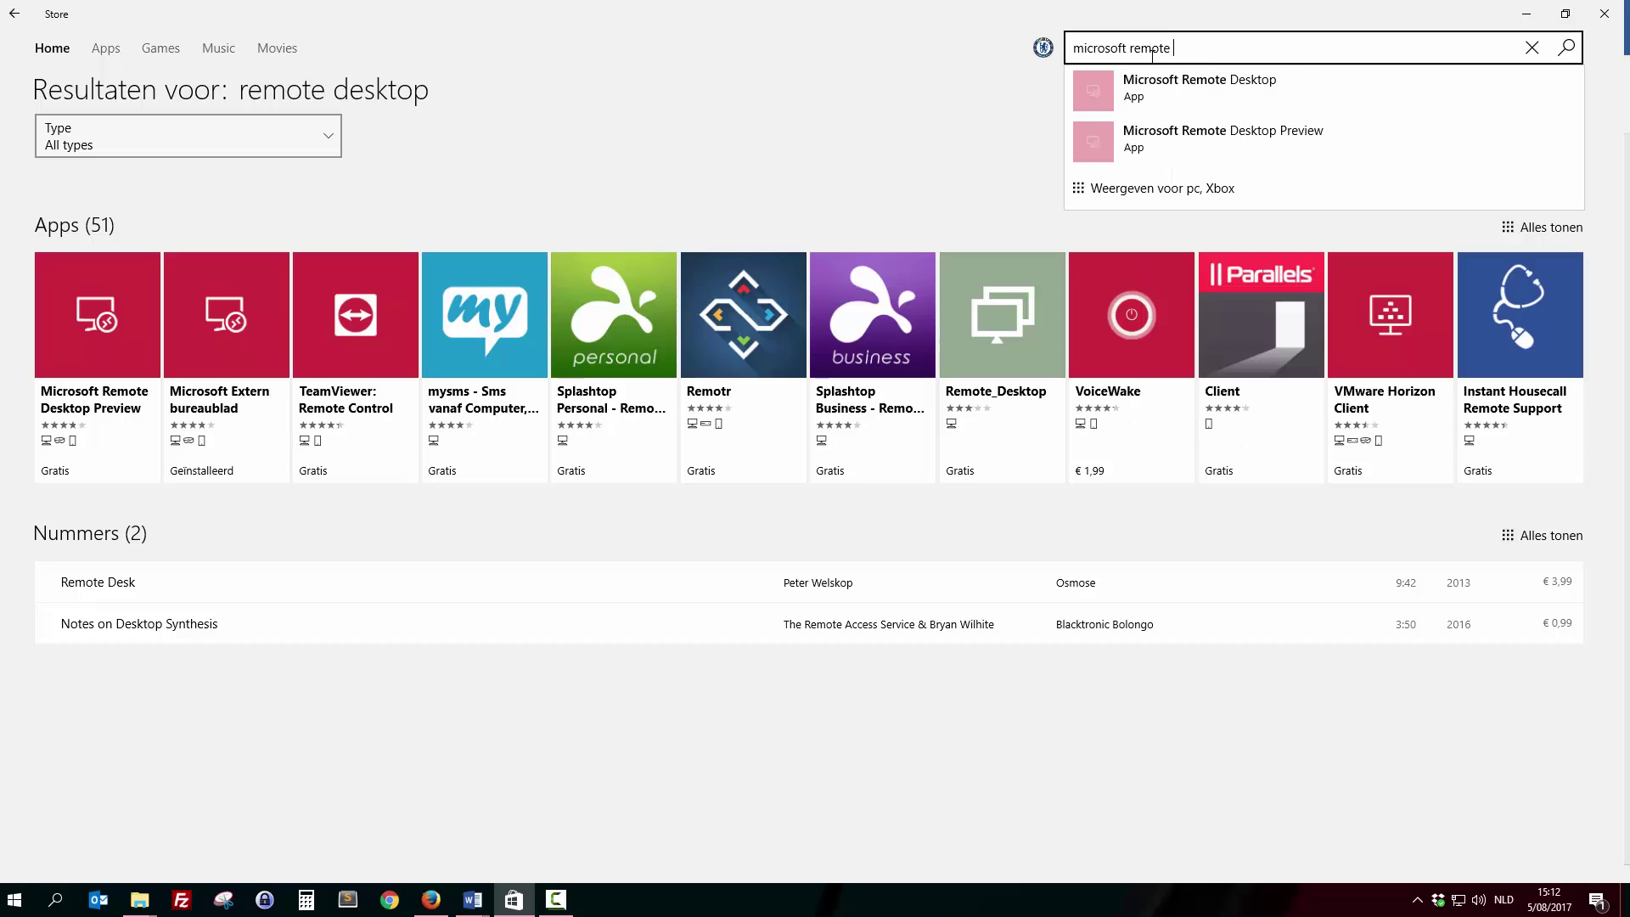
key(Return)
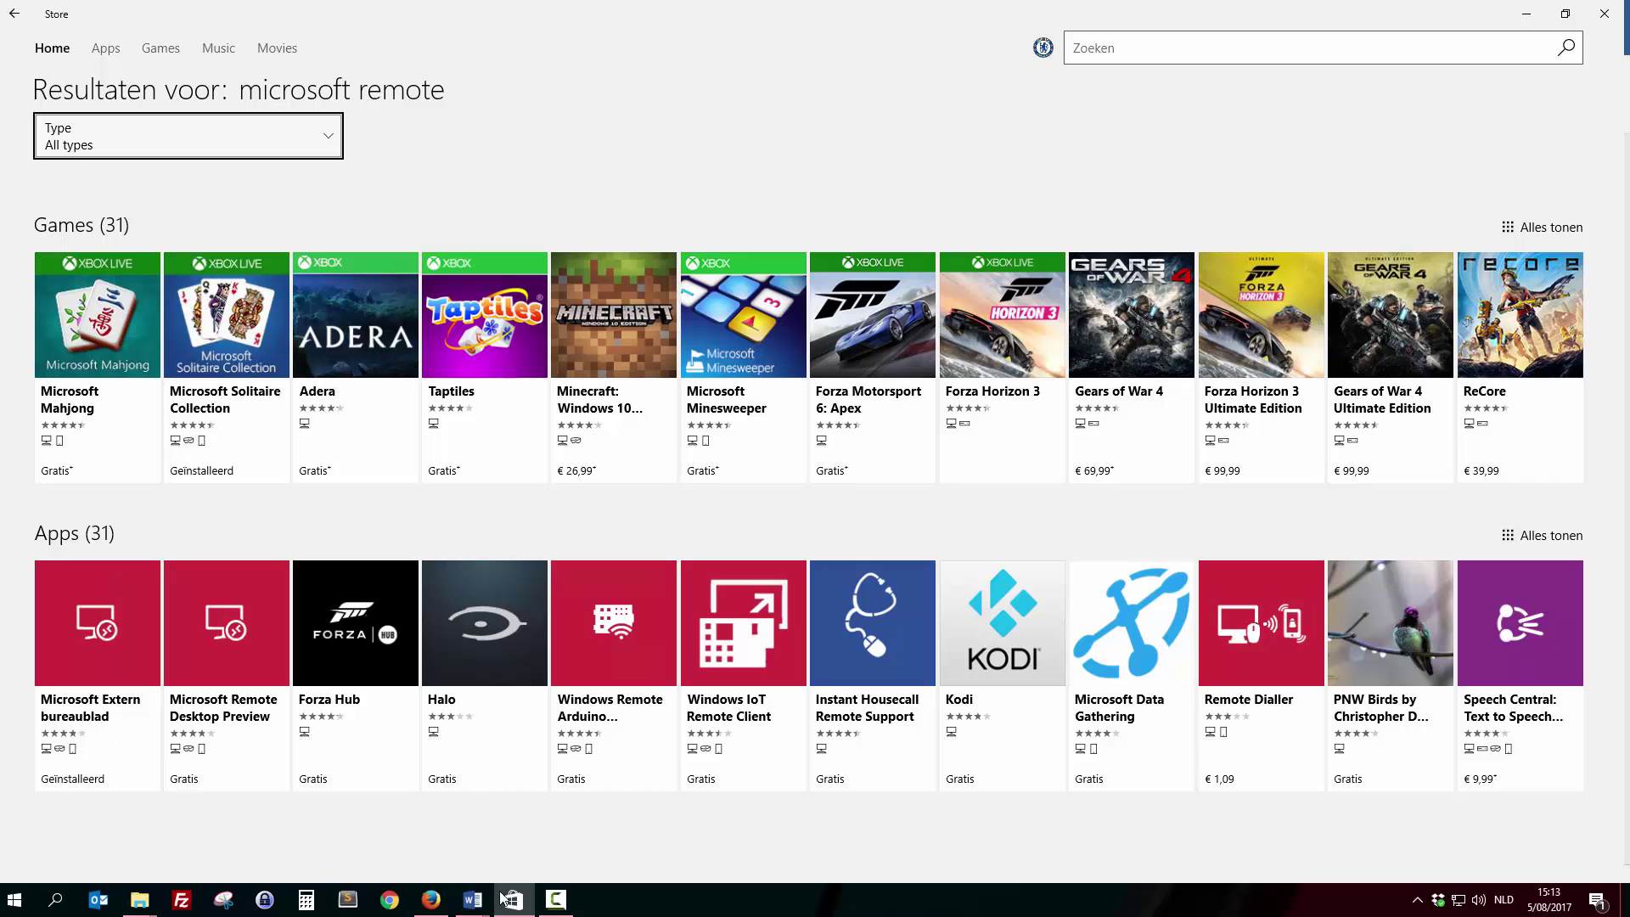
Step: Launch the Extern bureaublad app from the Start menu
click(14, 899)
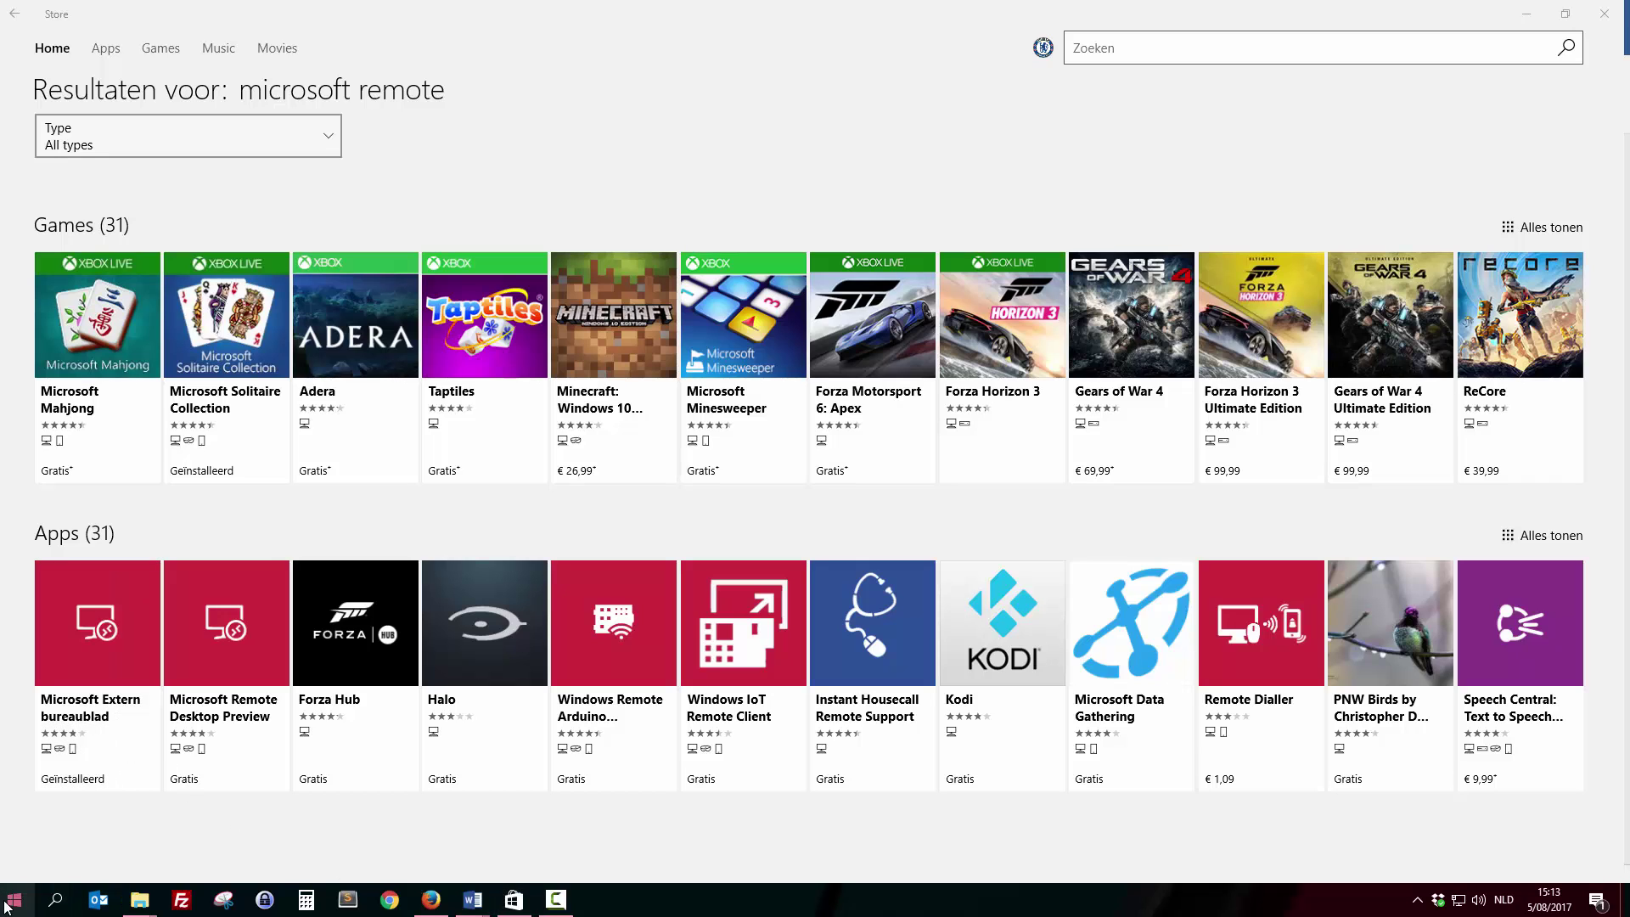
scroll(408, 840, down, 1)
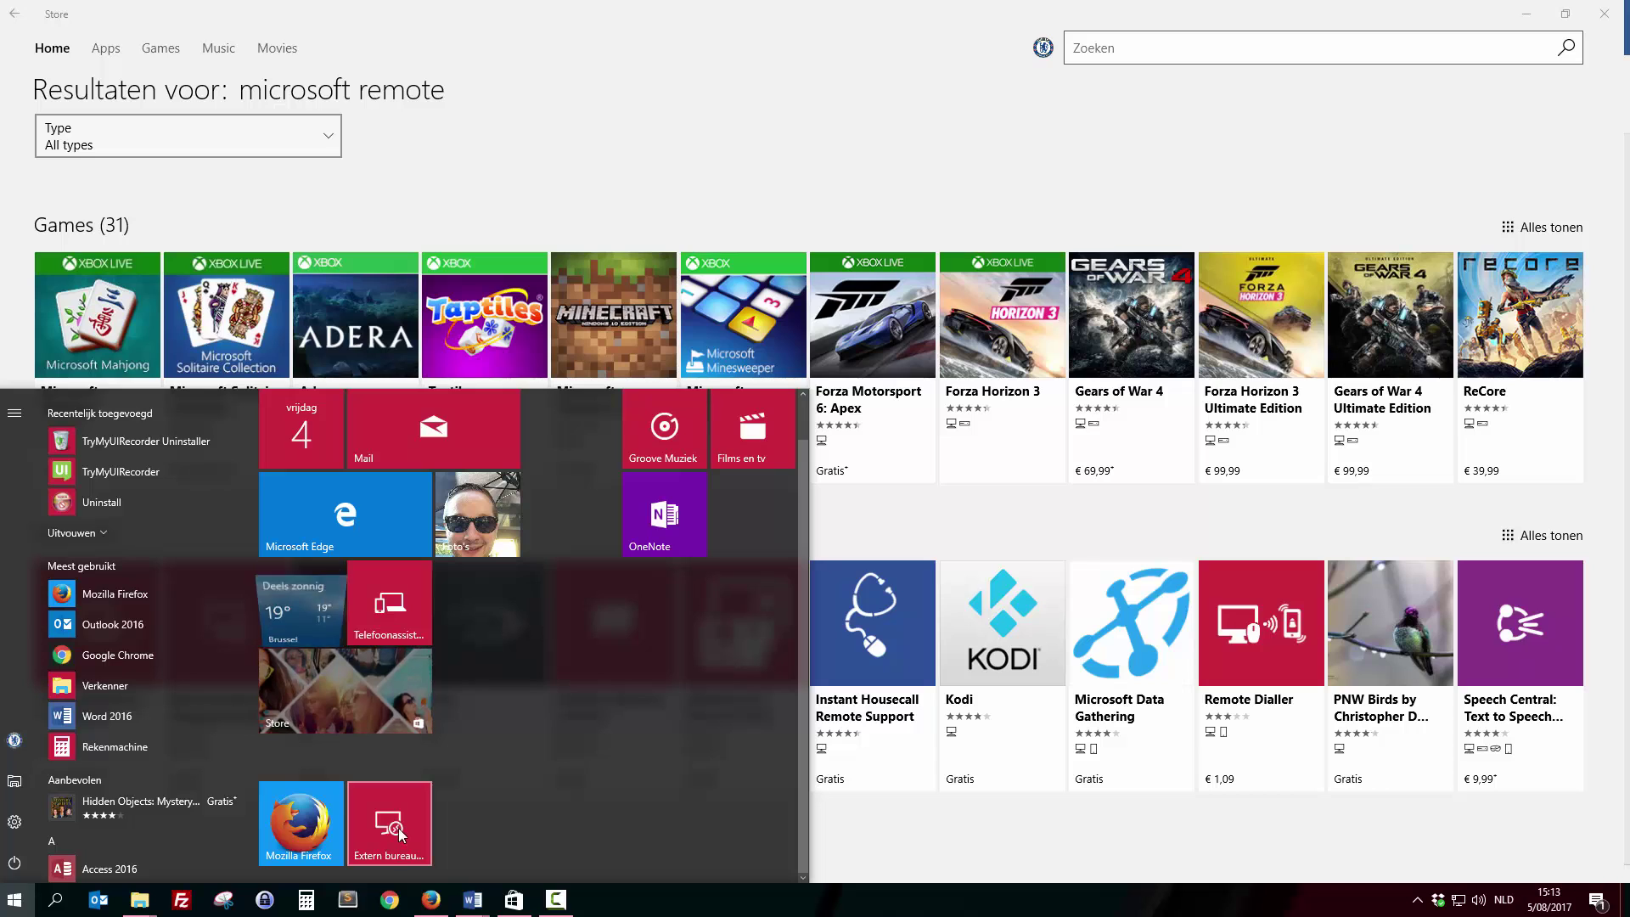
click(394, 837)
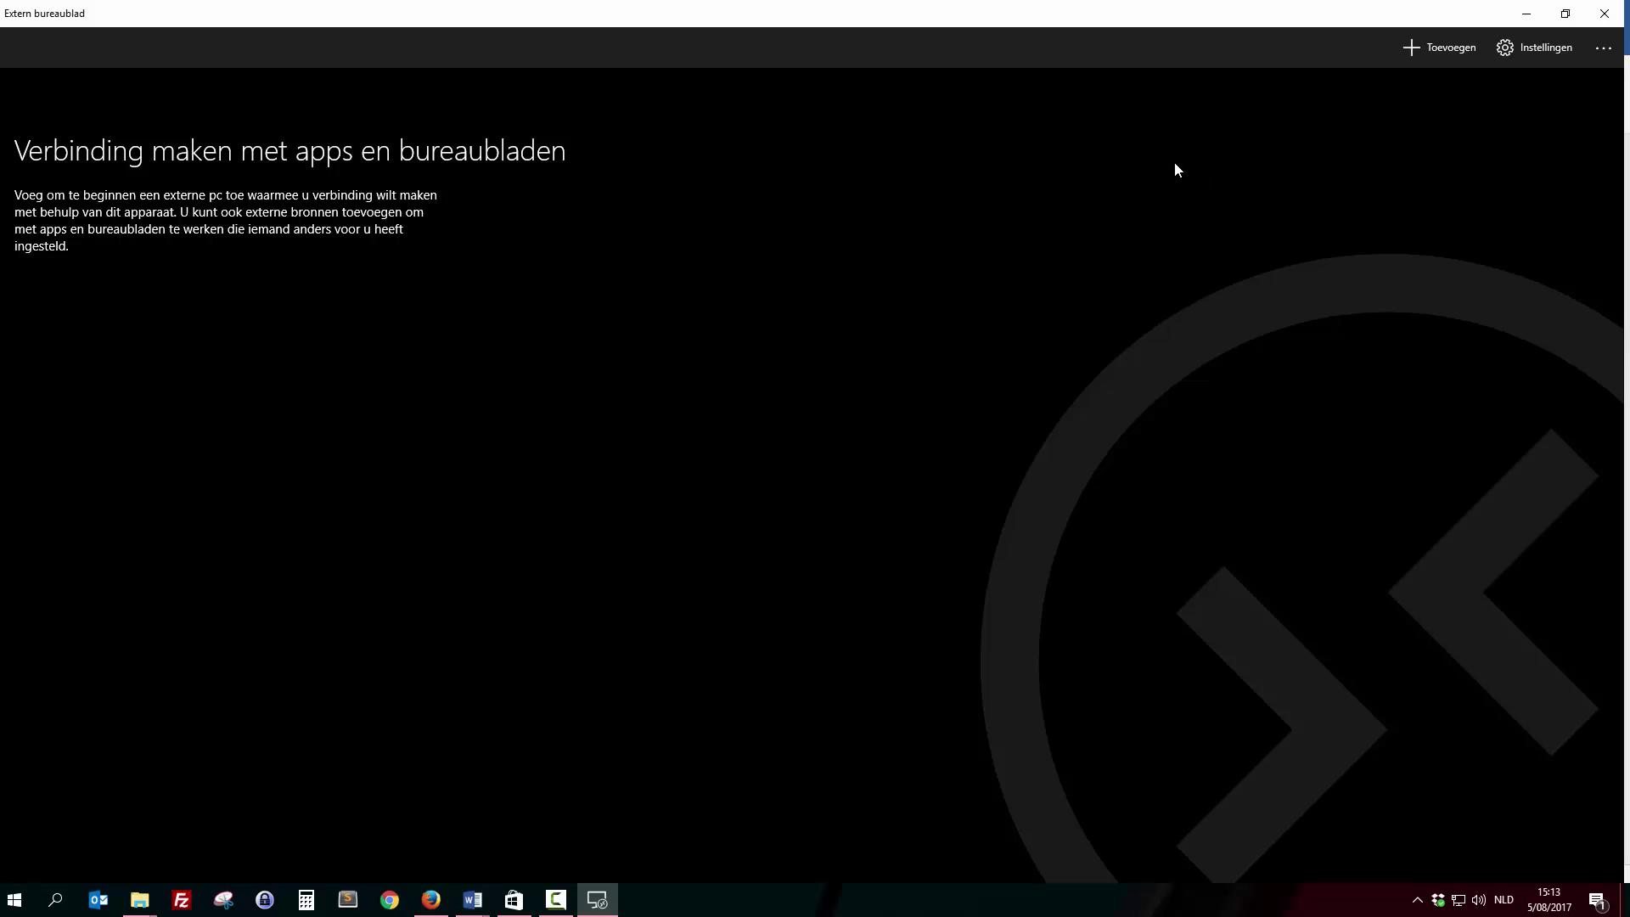
Step: Choose Toevoegen then Bureaublad to open the new desktop form
click(1425, 49)
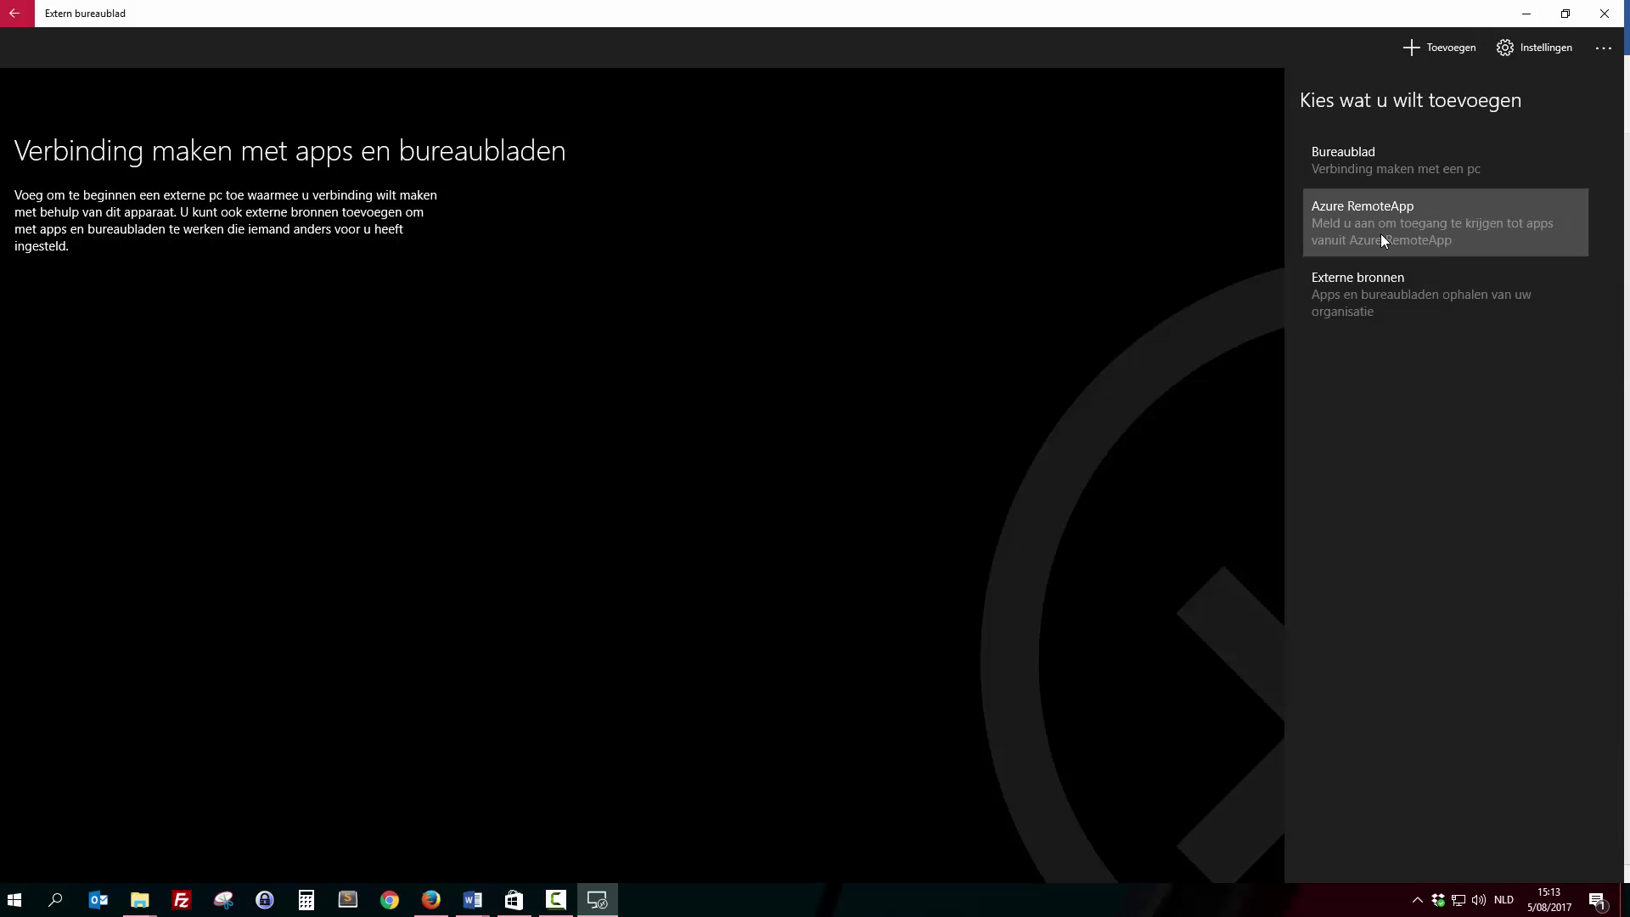
click(1352, 168)
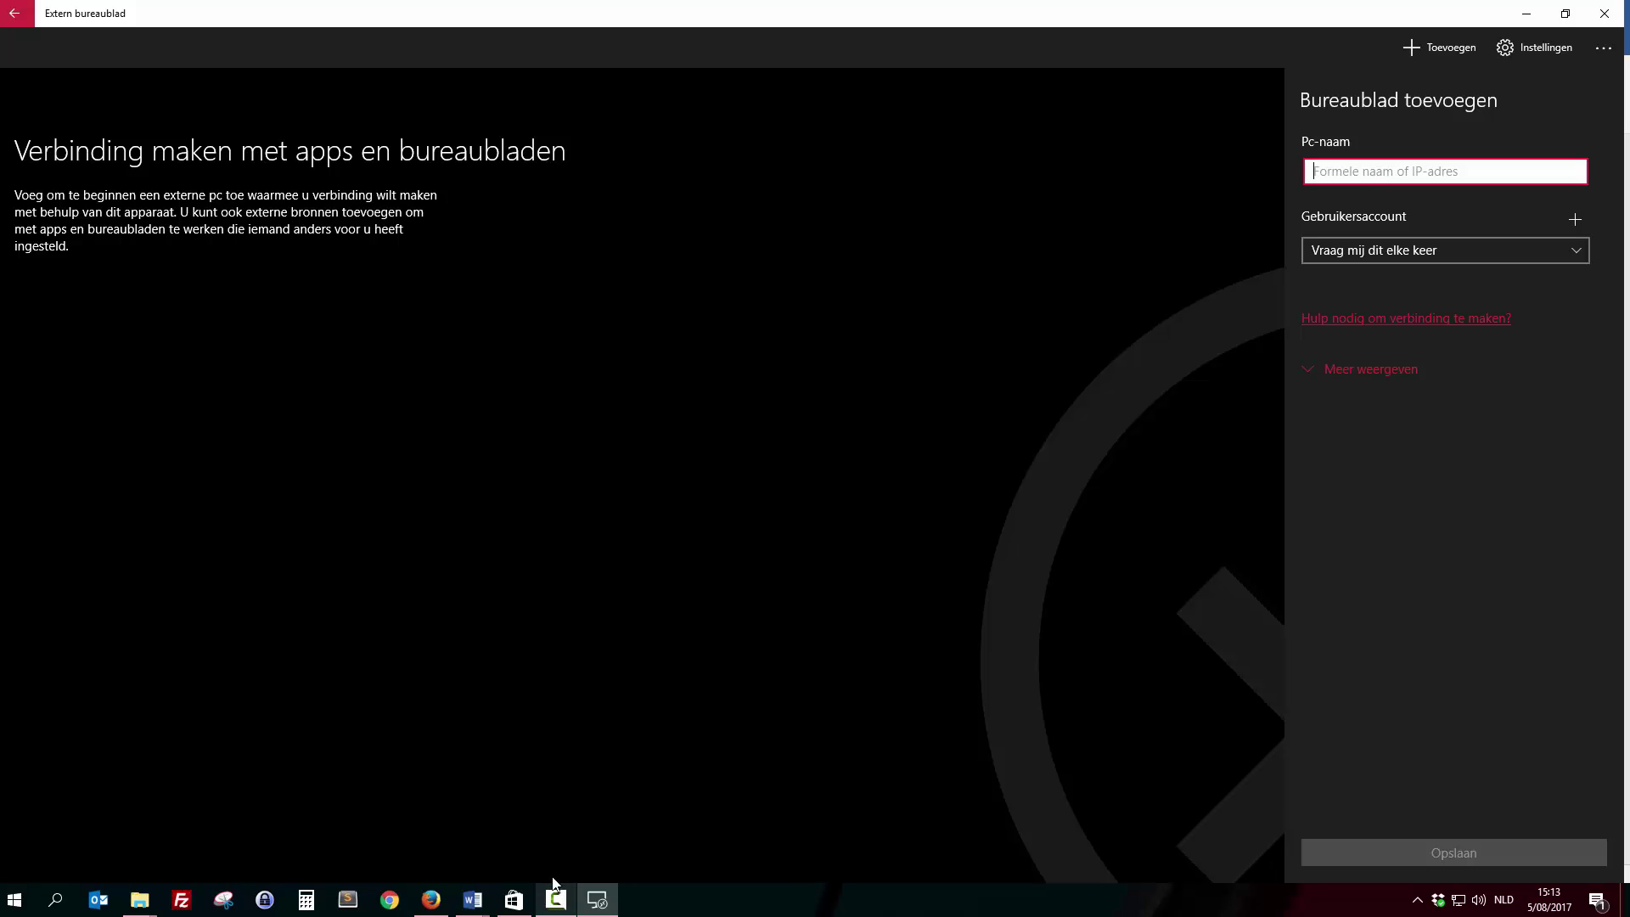
Step: Copy the server IP address 146.71.76.108 from the VPS server details page in Firefox
click(435, 900)
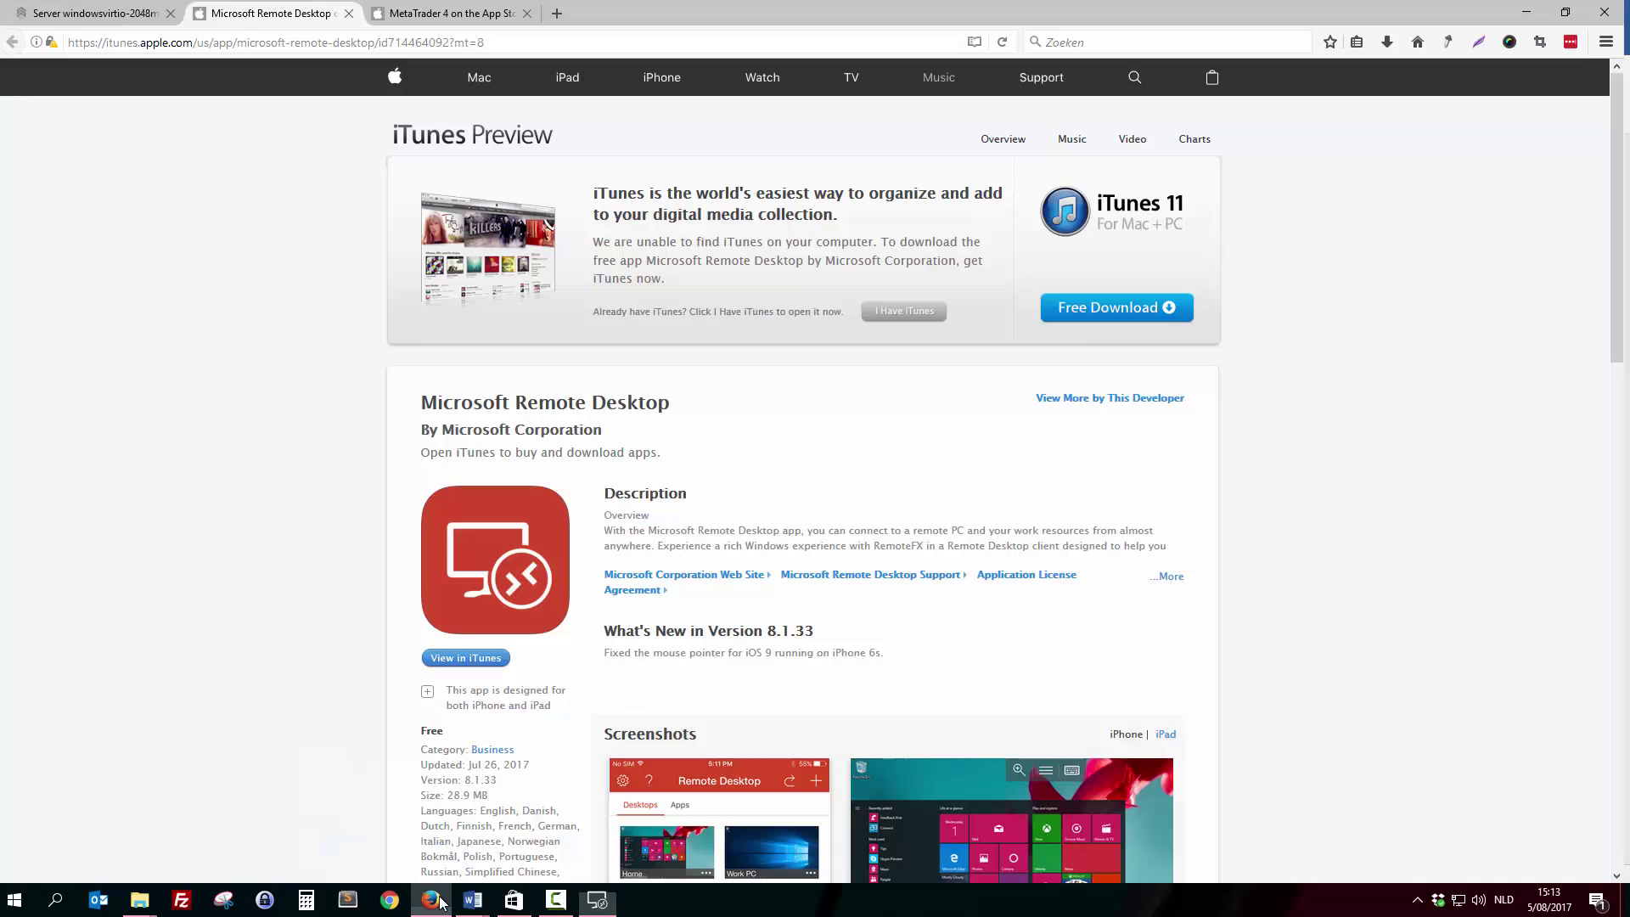
click(51, 25)
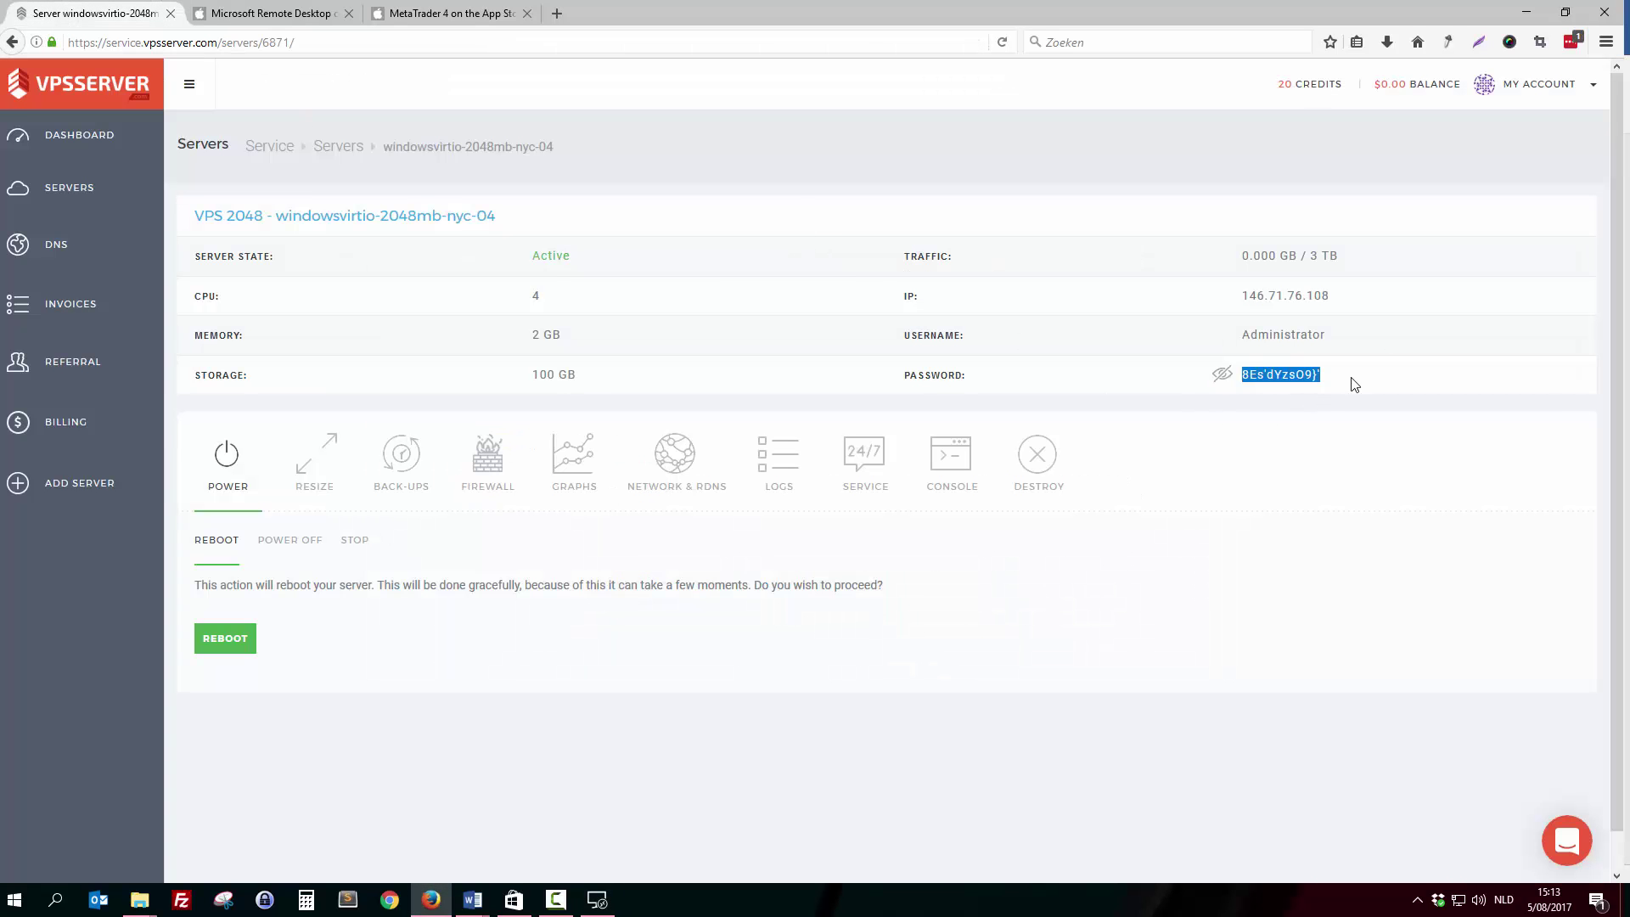
drag(1373, 300, 1211, 324)
click(1222, 320)
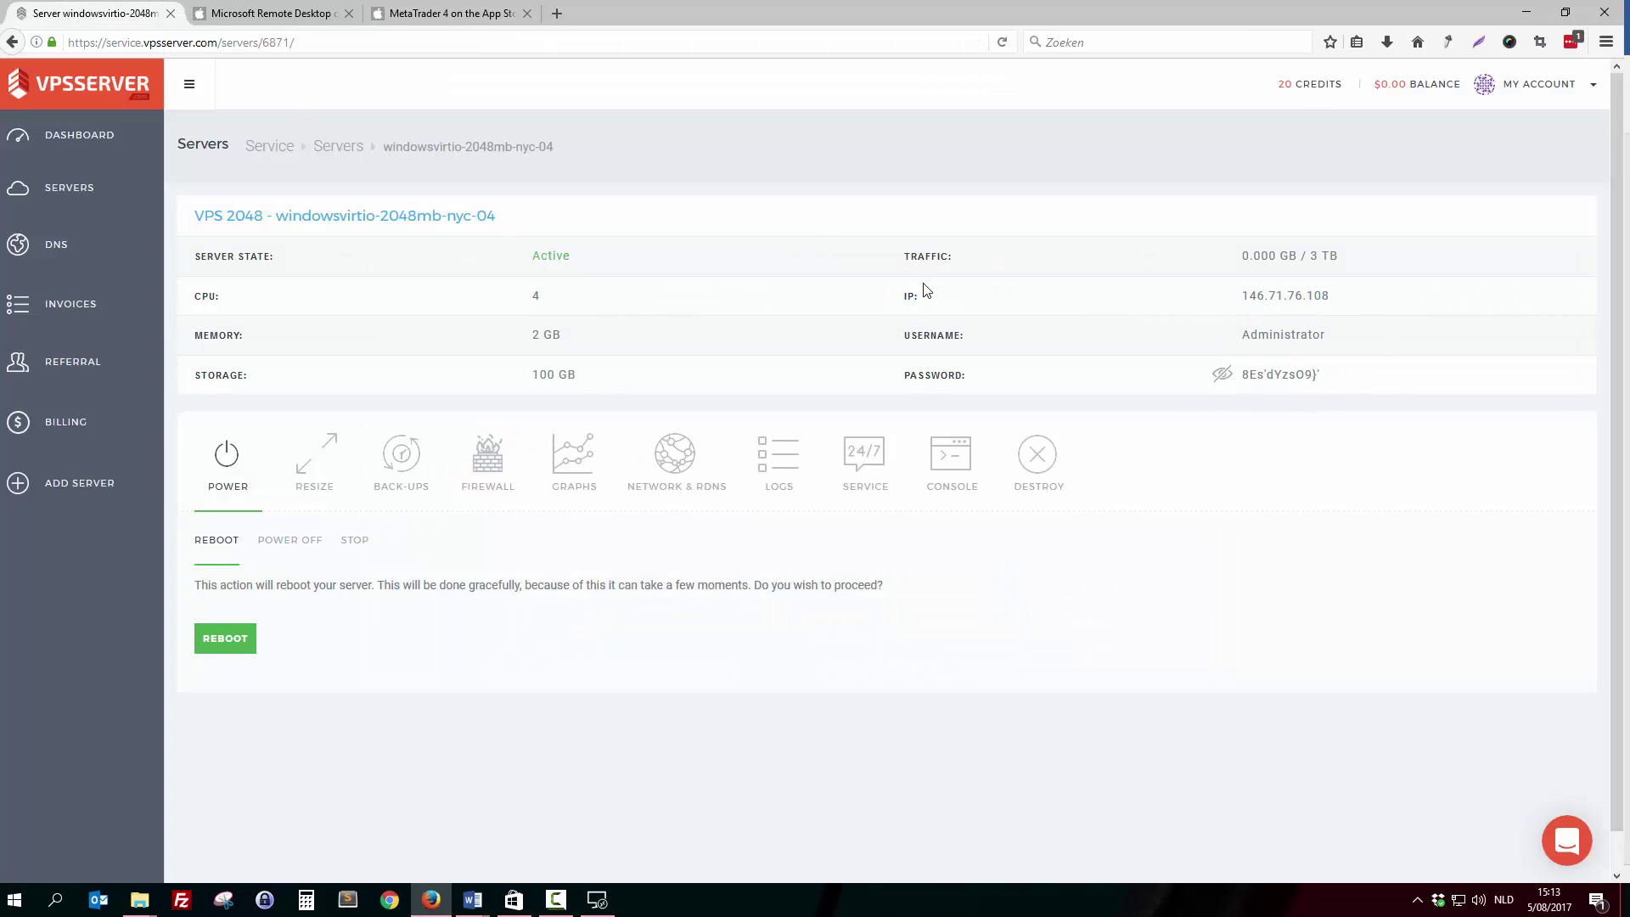
drag(1332, 298, 1241, 301)
right_click(1256, 299)
click(1299, 308)
Step: Paste 146.71.76.108 as the Pc-naam, correct the entry and save the desktop
click(598, 900)
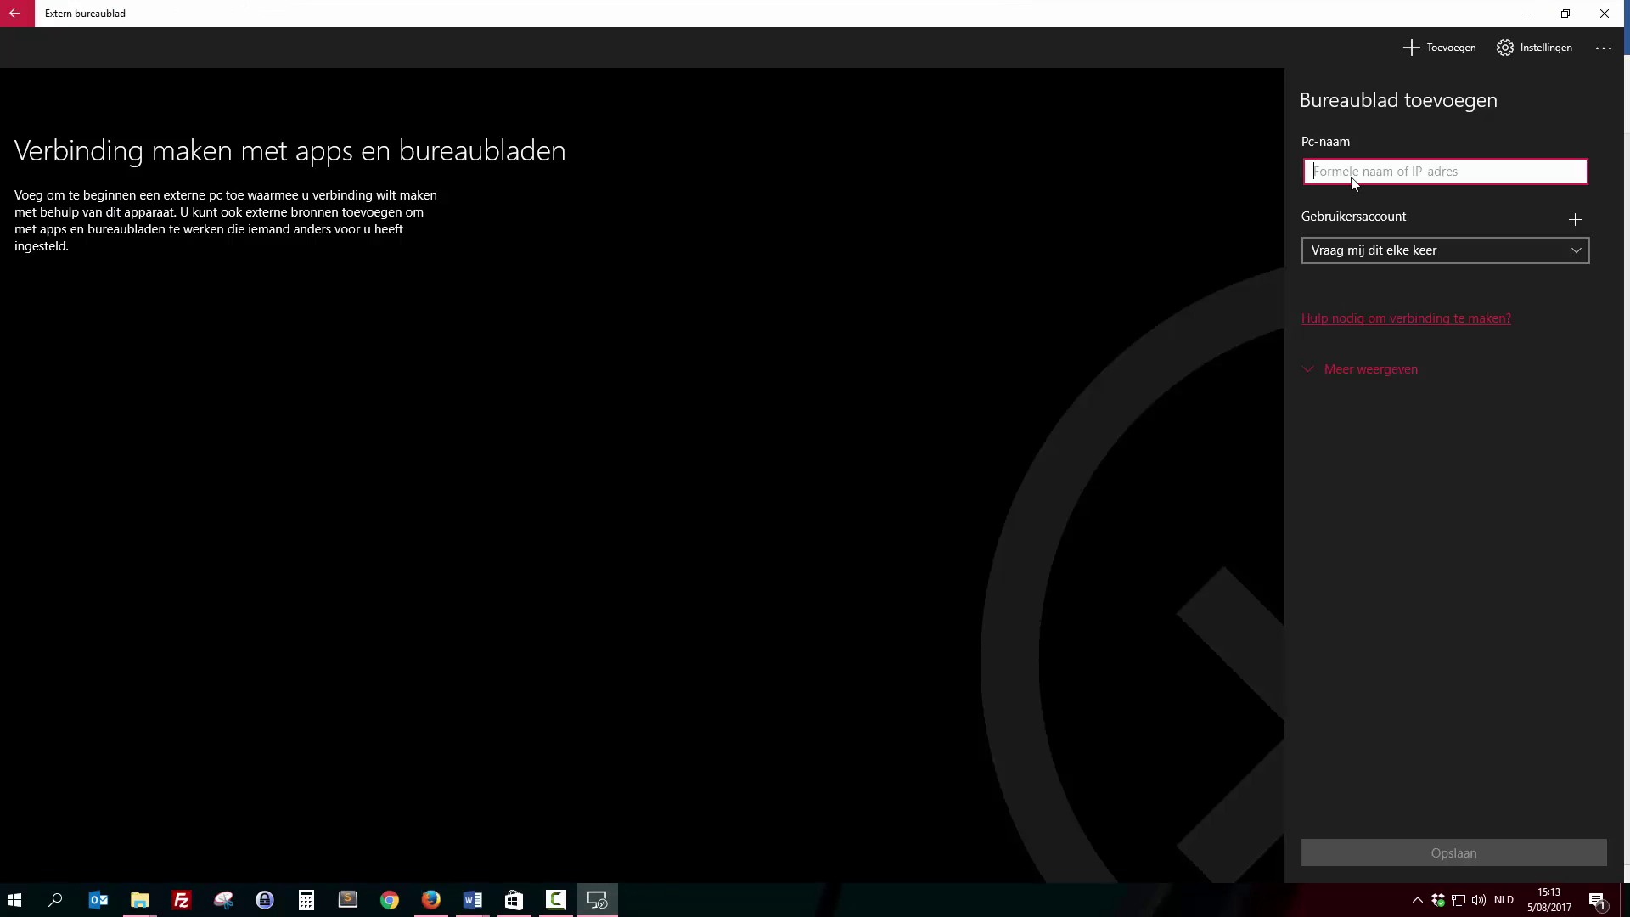
key(ctrl+v)
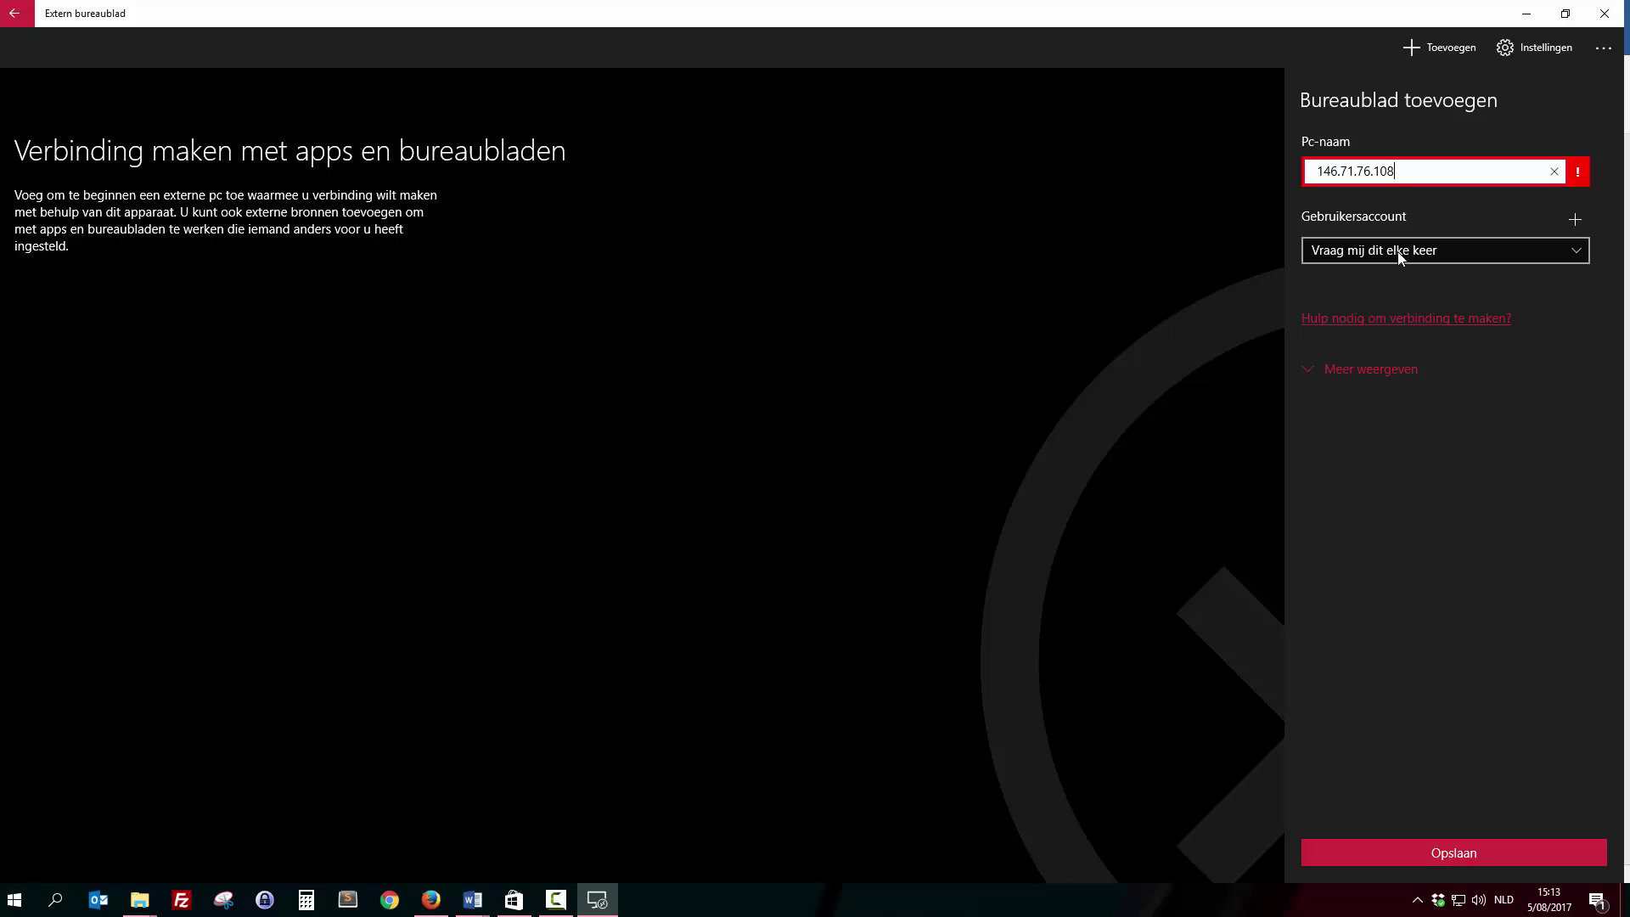
click(1455, 852)
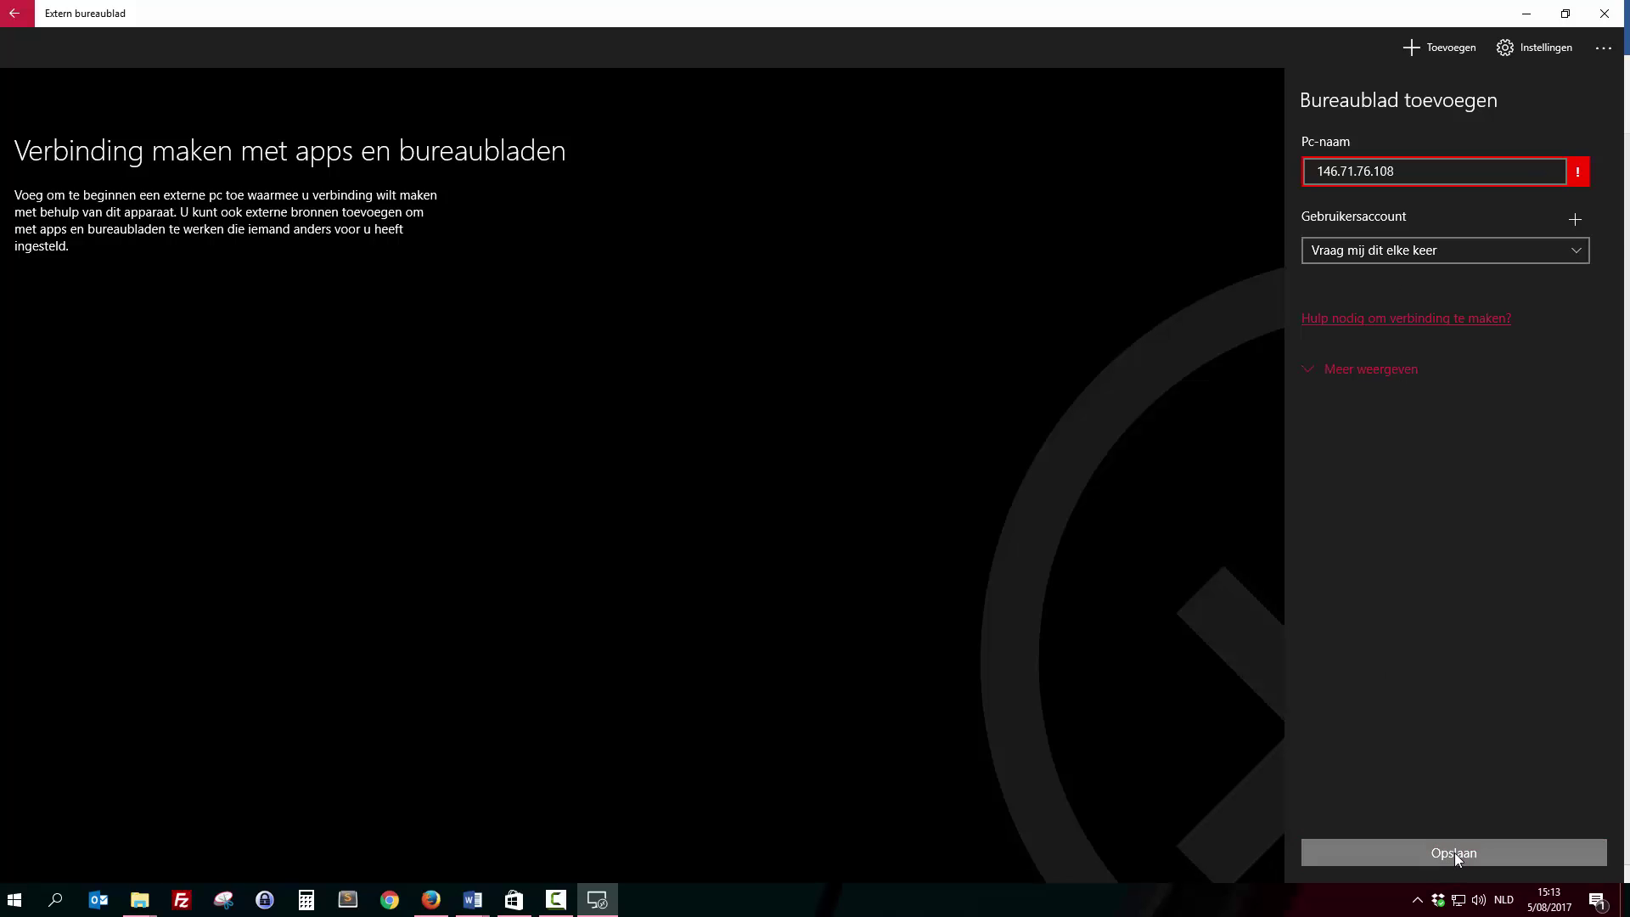
click(1413, 173)
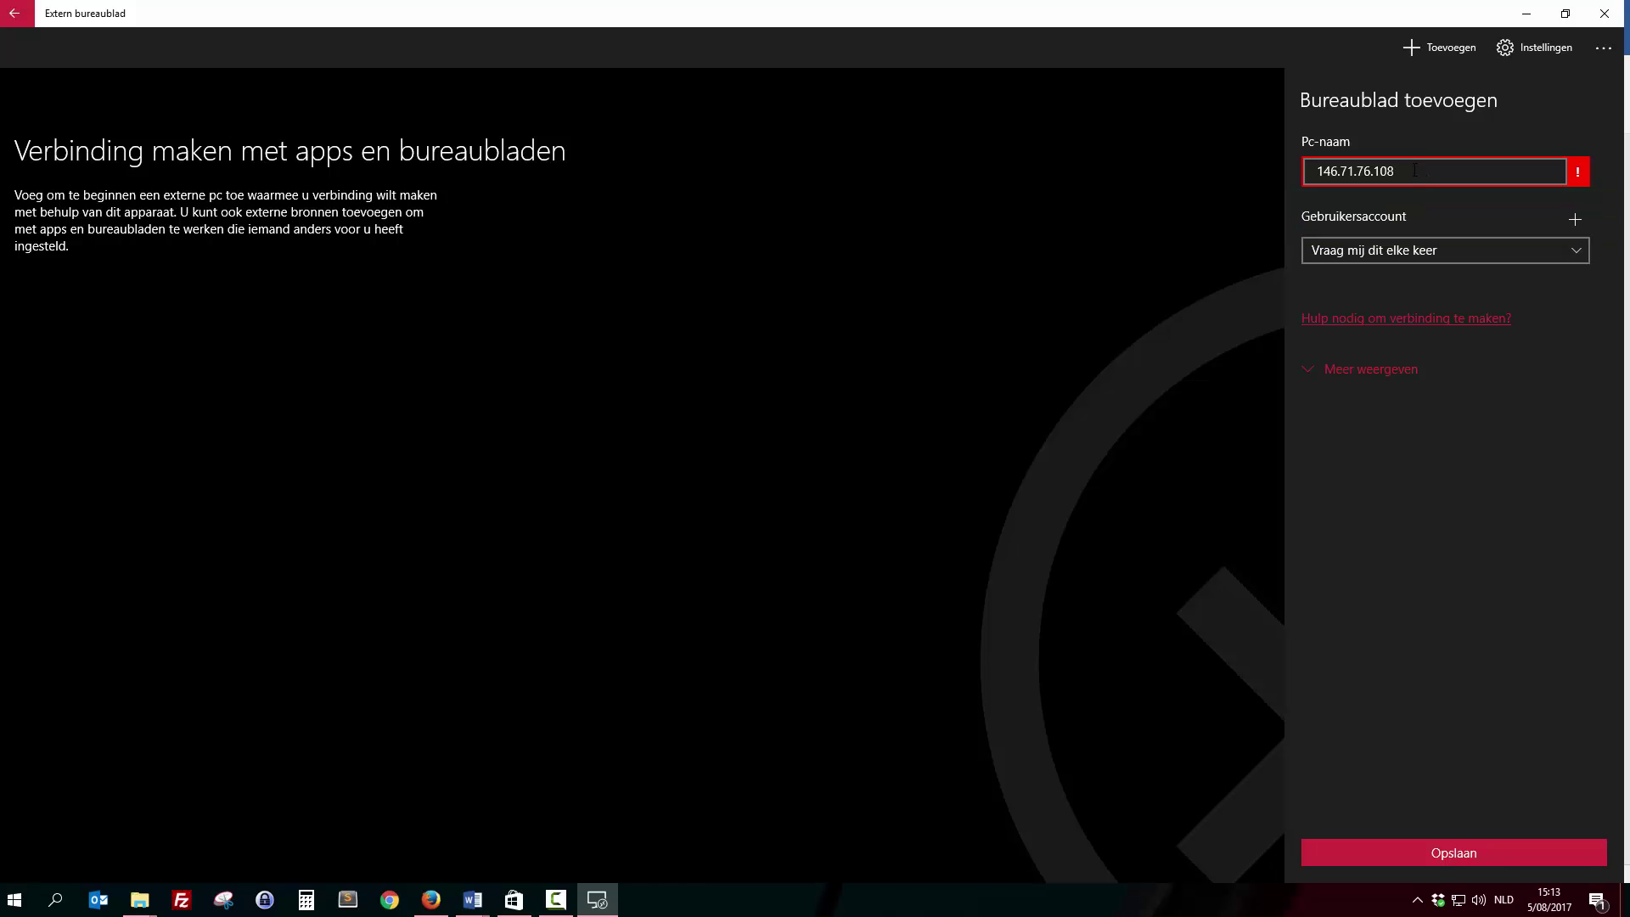
click(1322, 170)
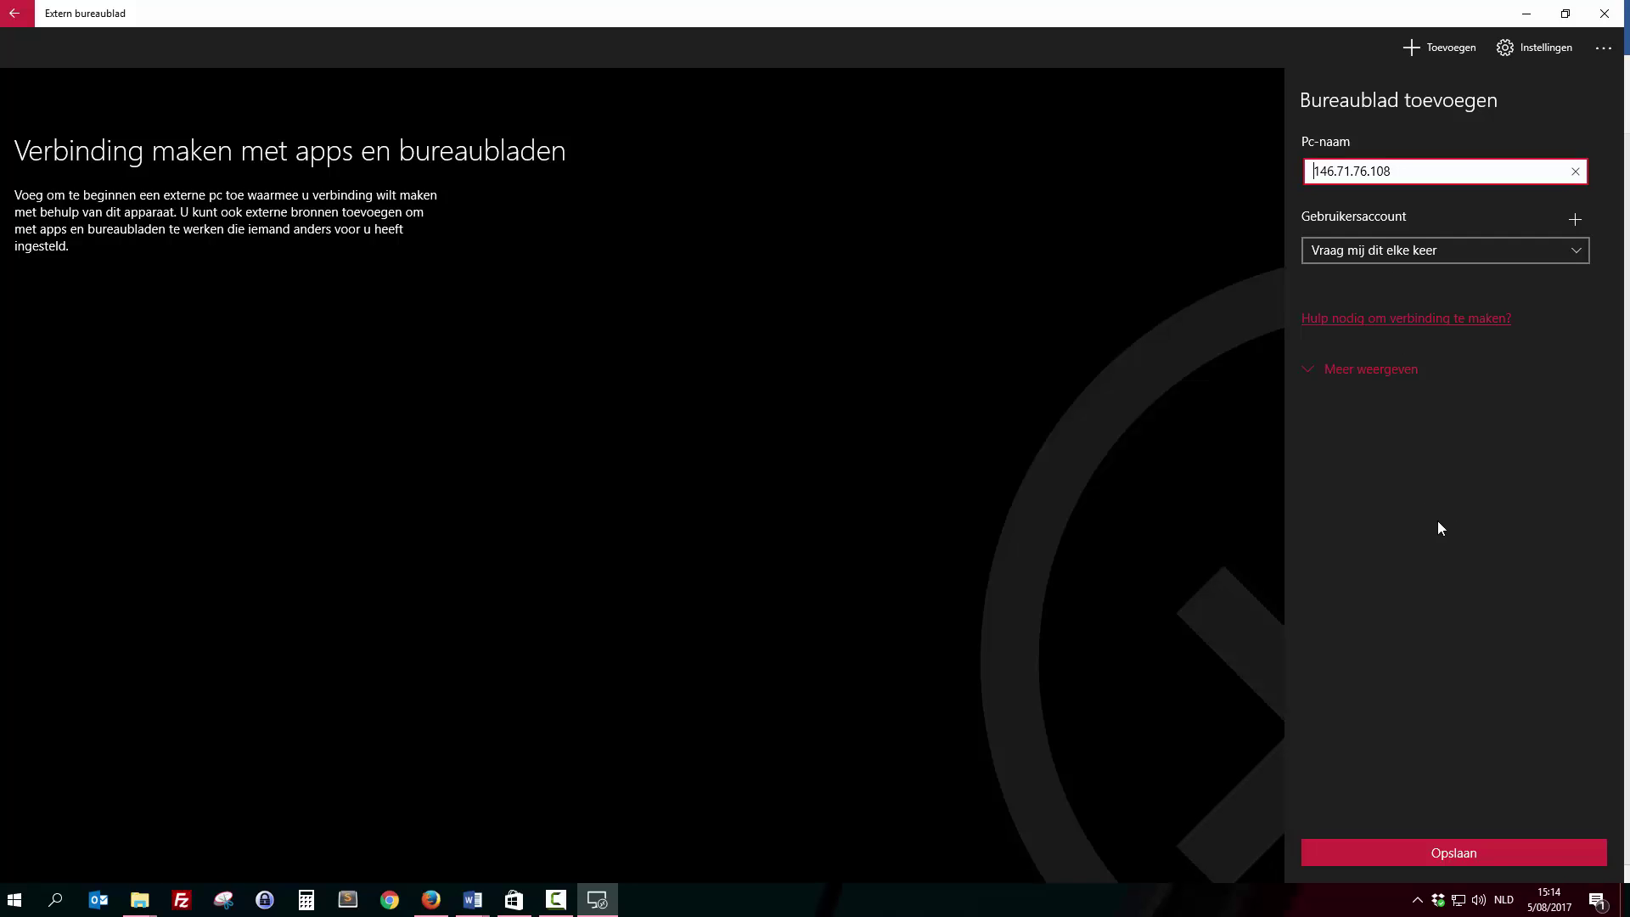
click(1432, 845)
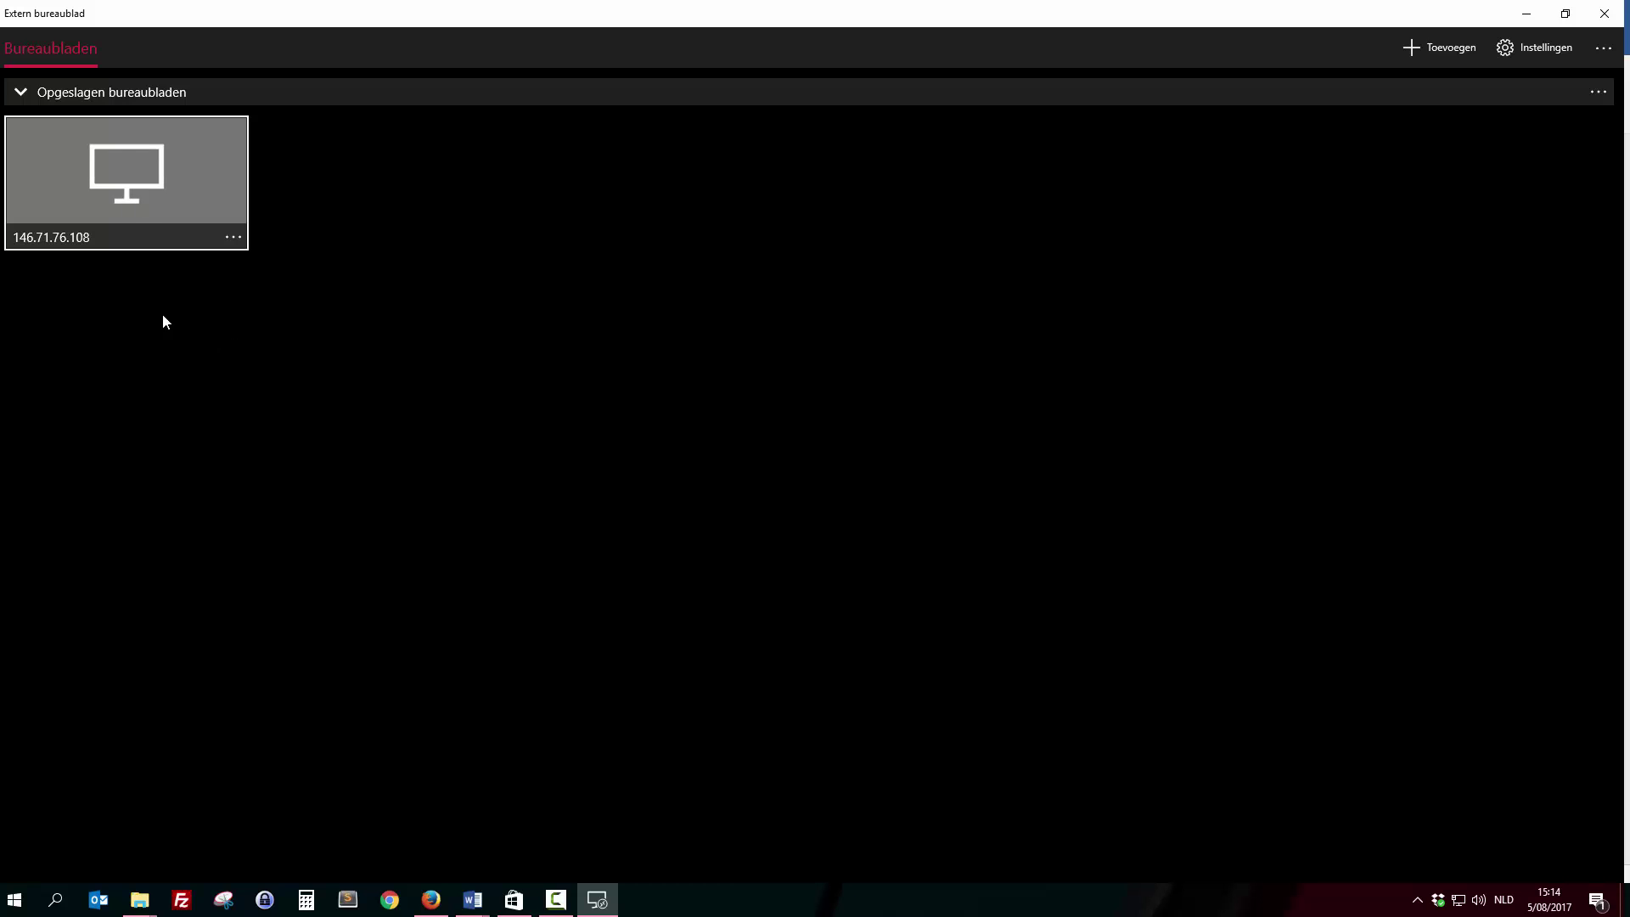
Step: Open the 146.71.76.108 desktop, enter the username and pasted password, and accept the certificate
click(117, 191)
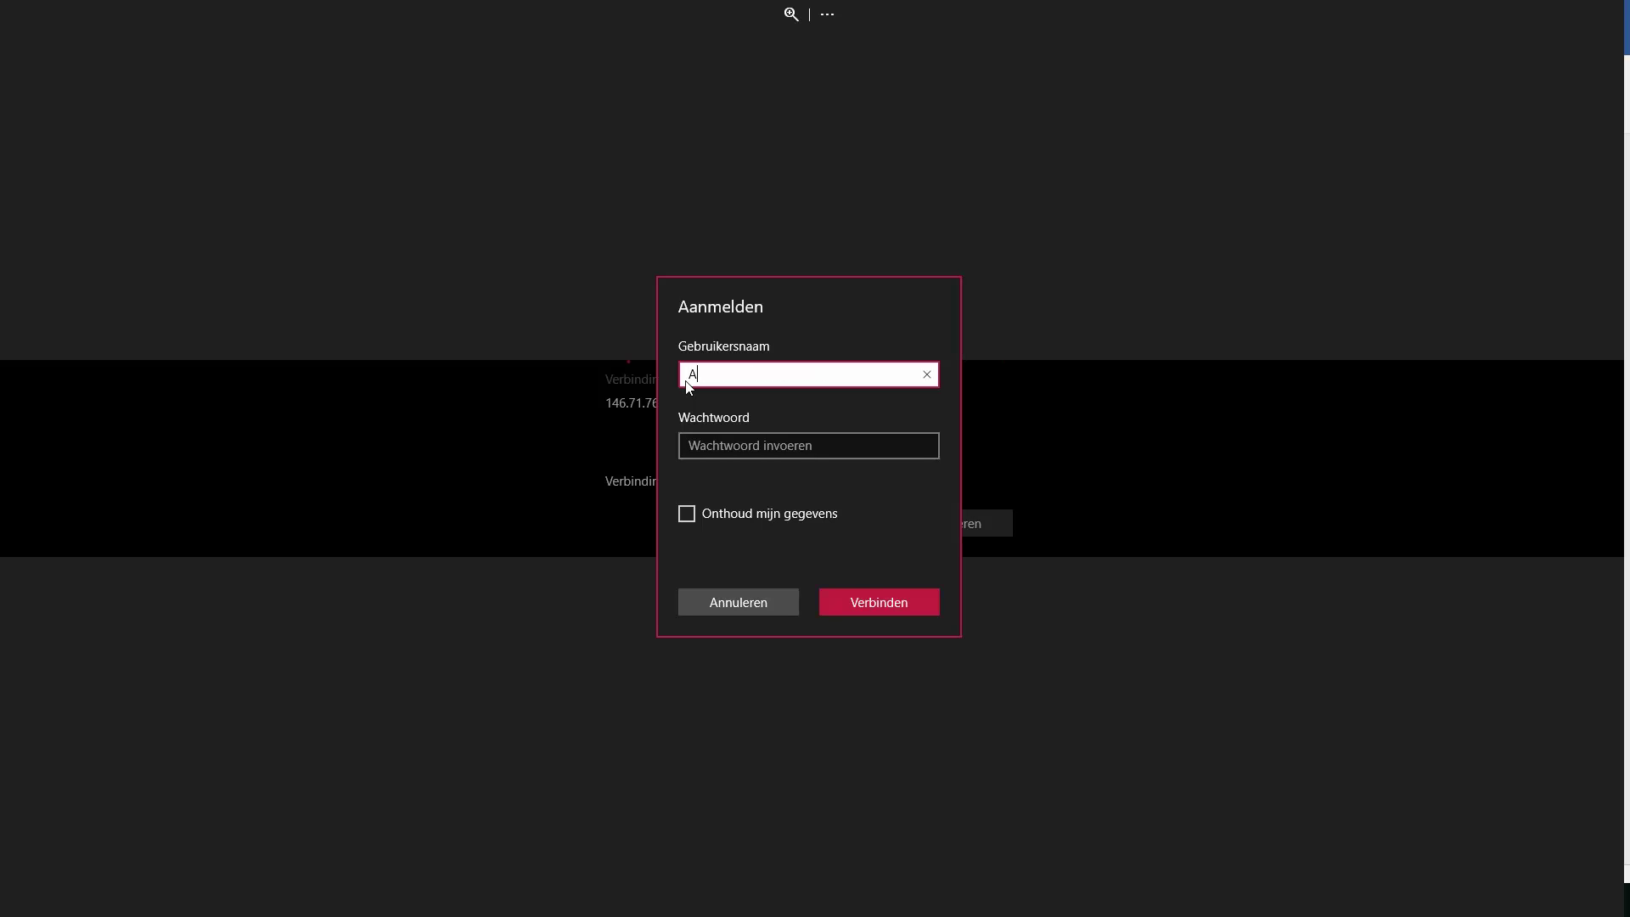
text(dministrator)
key(Tab)
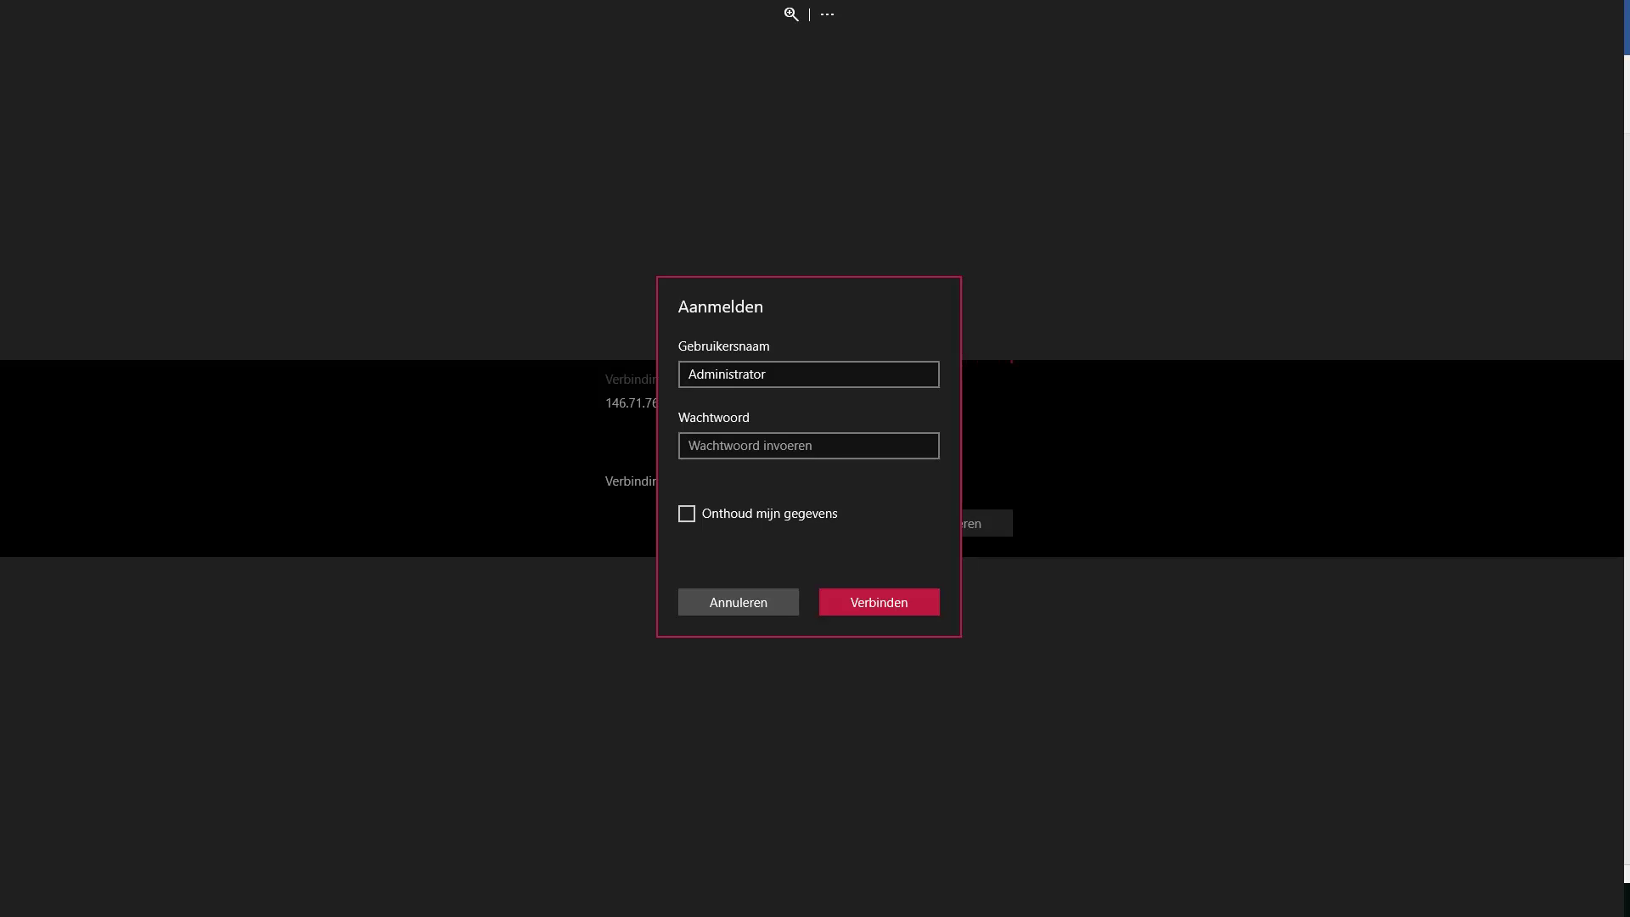
click(777, 445)
key(ctrl+v)
click(838, 600)
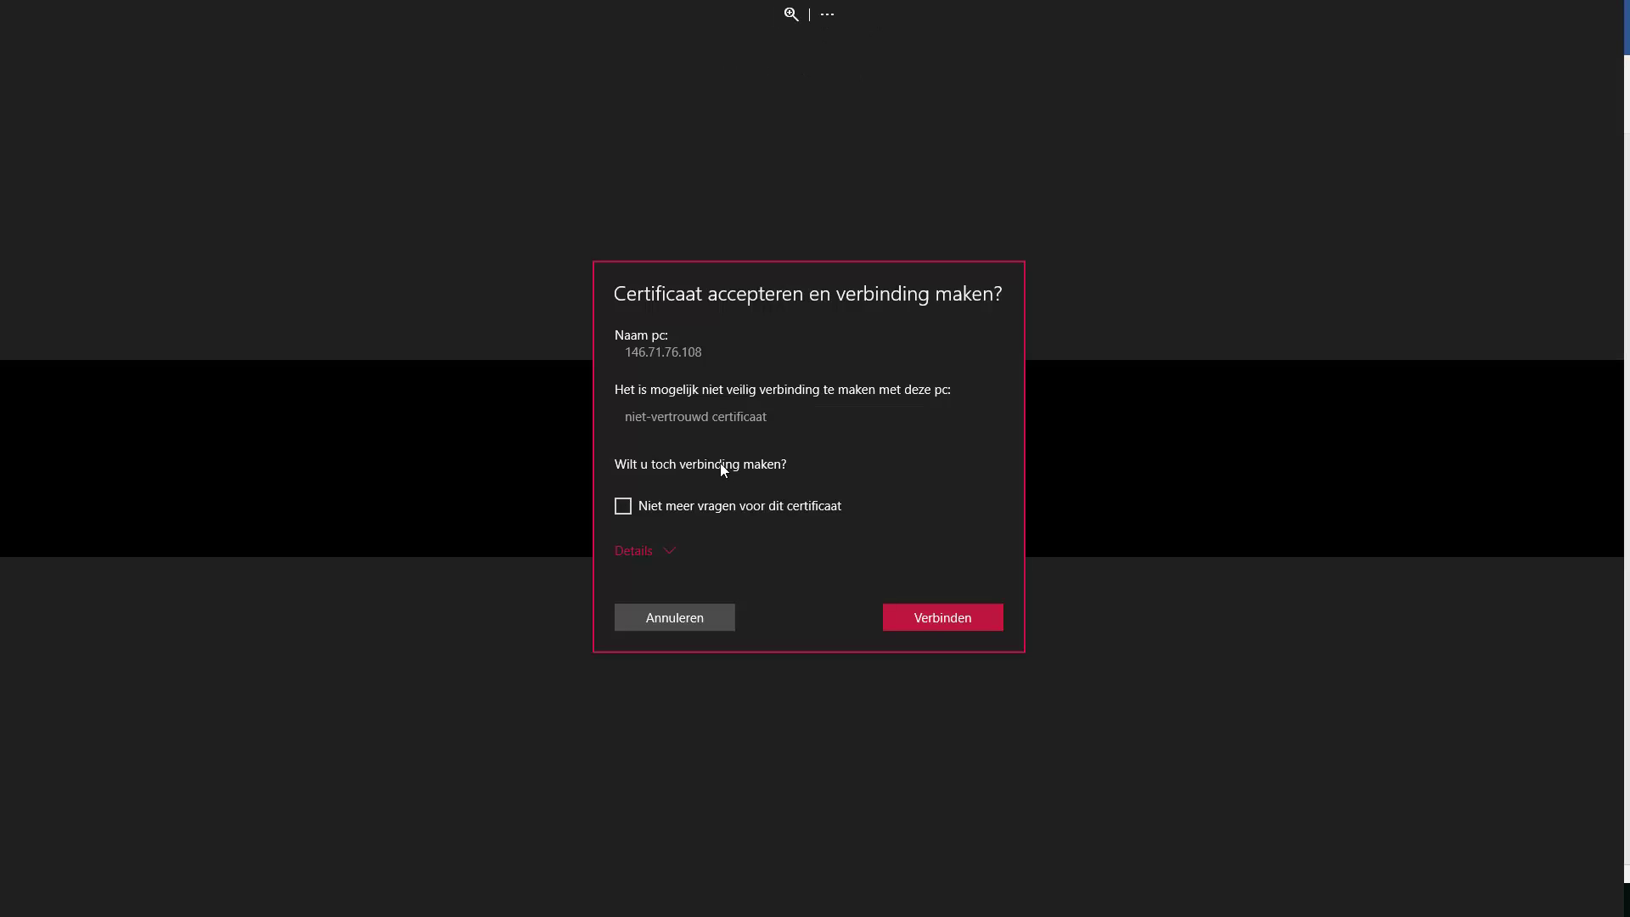
click(964, 619)
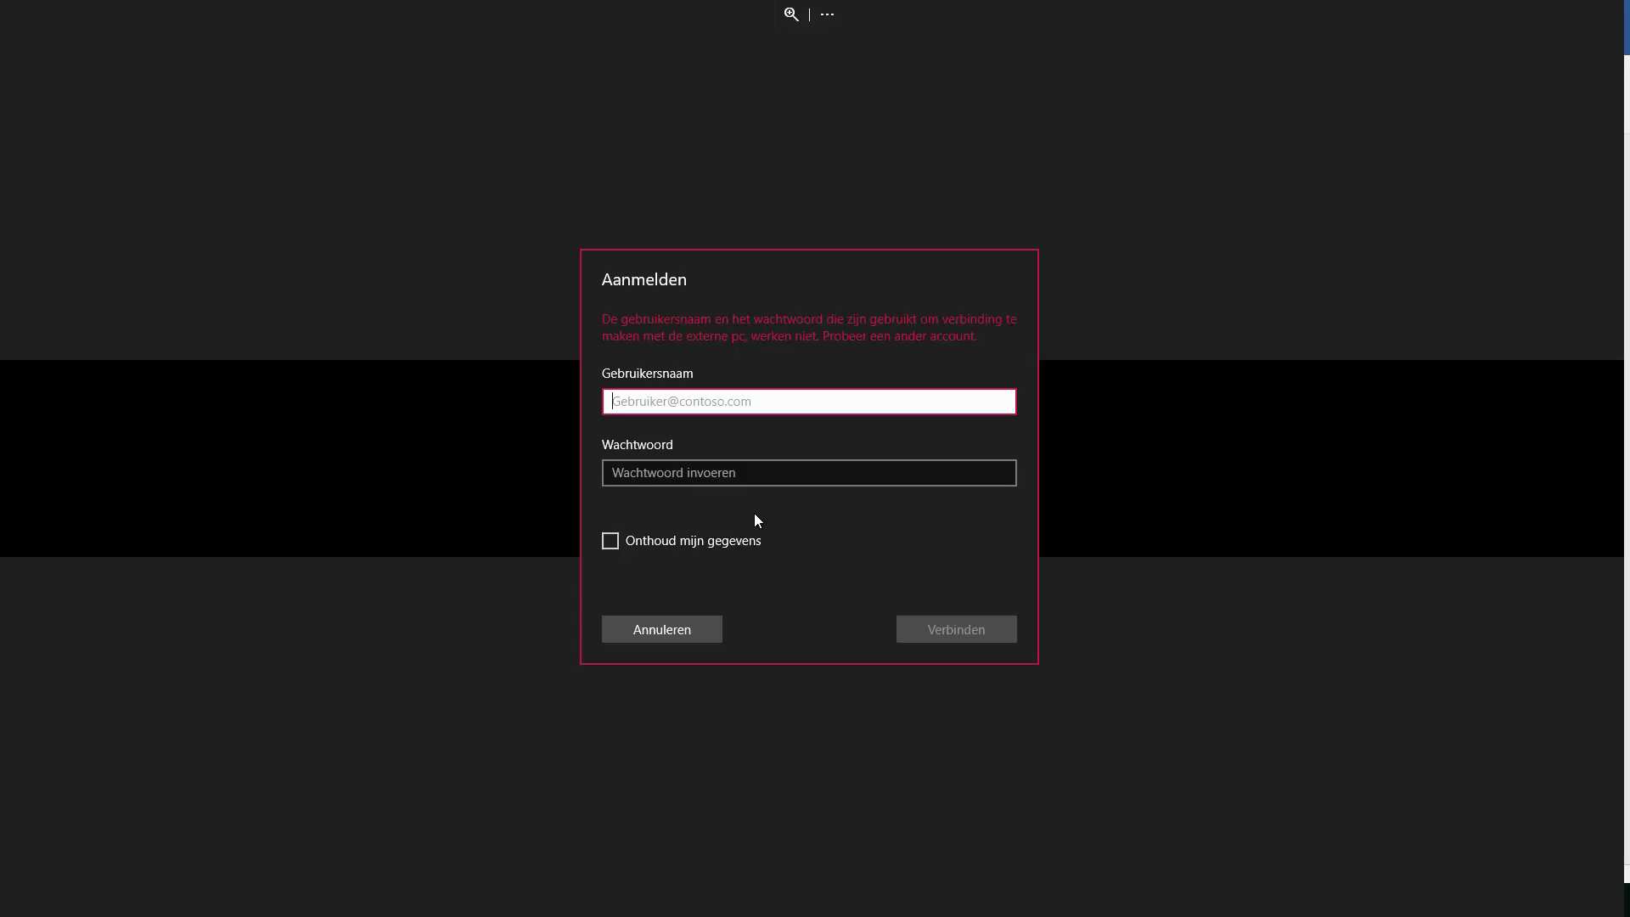
Step: Retype 'Administrator' as username, then leave the session for the saved desktops list
text(Ad)
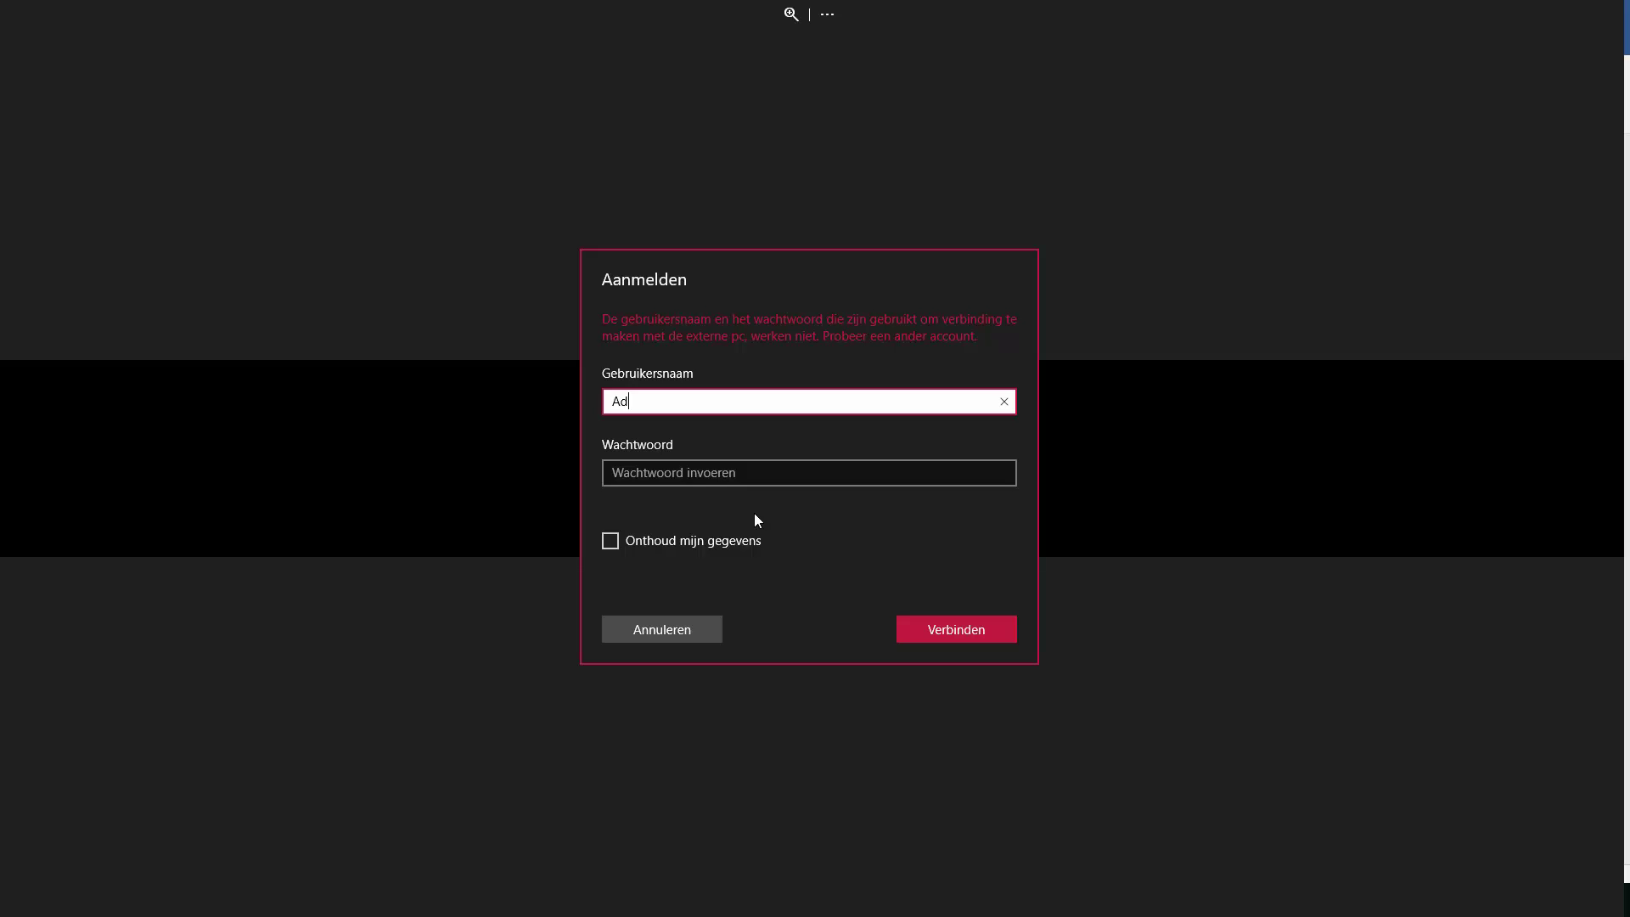
text(ministrator)
key(Tab)
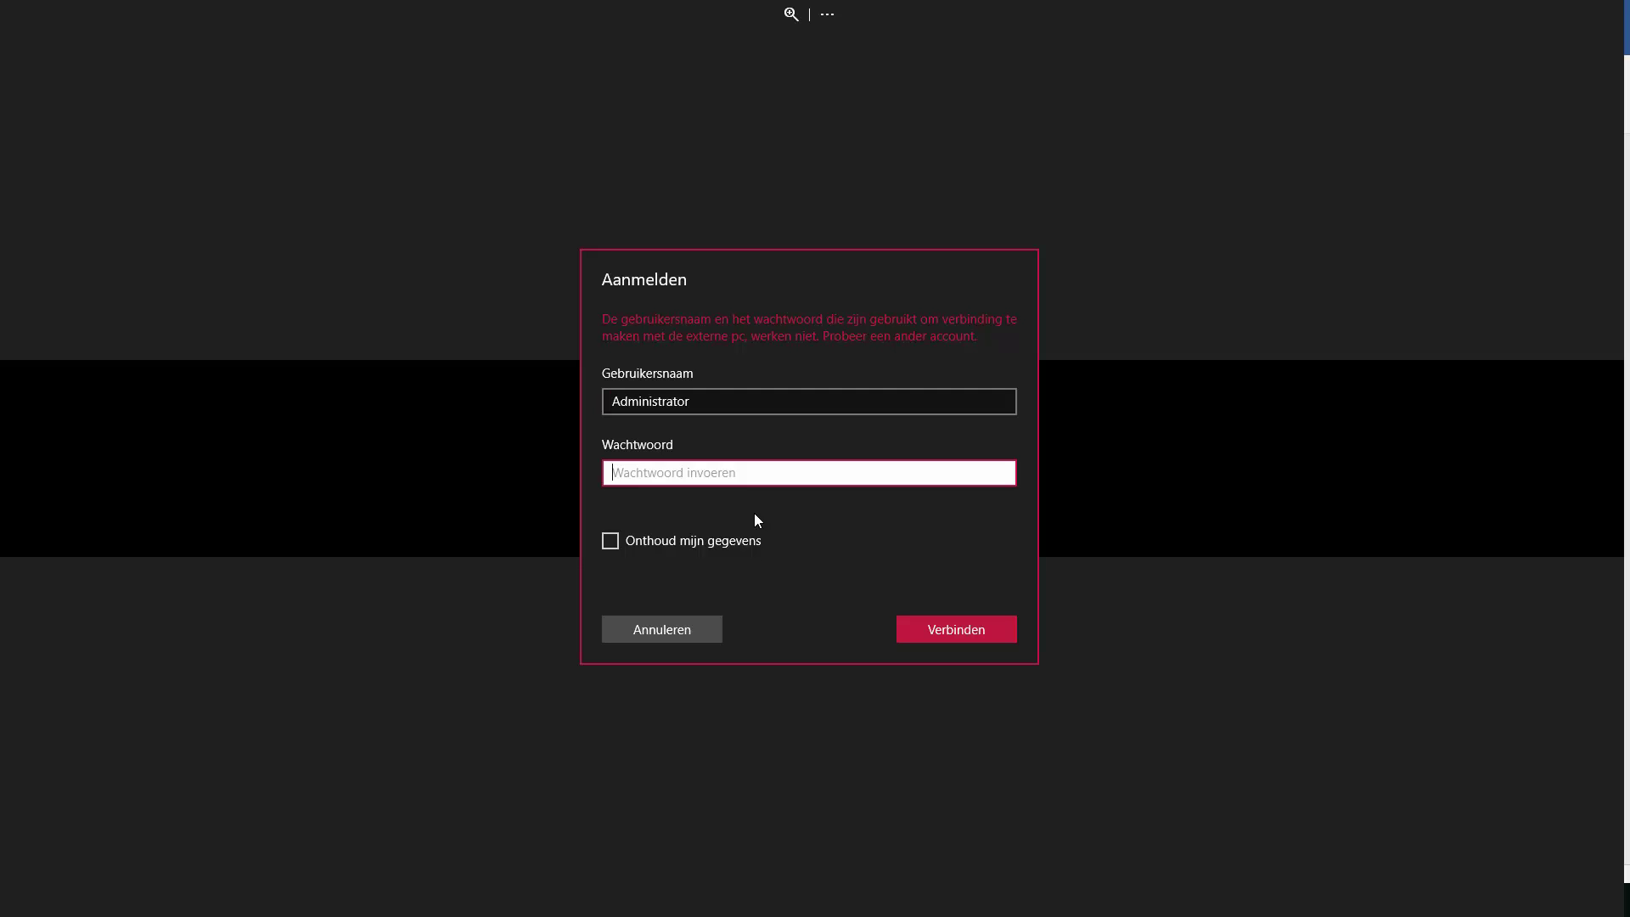
click(827, 14)
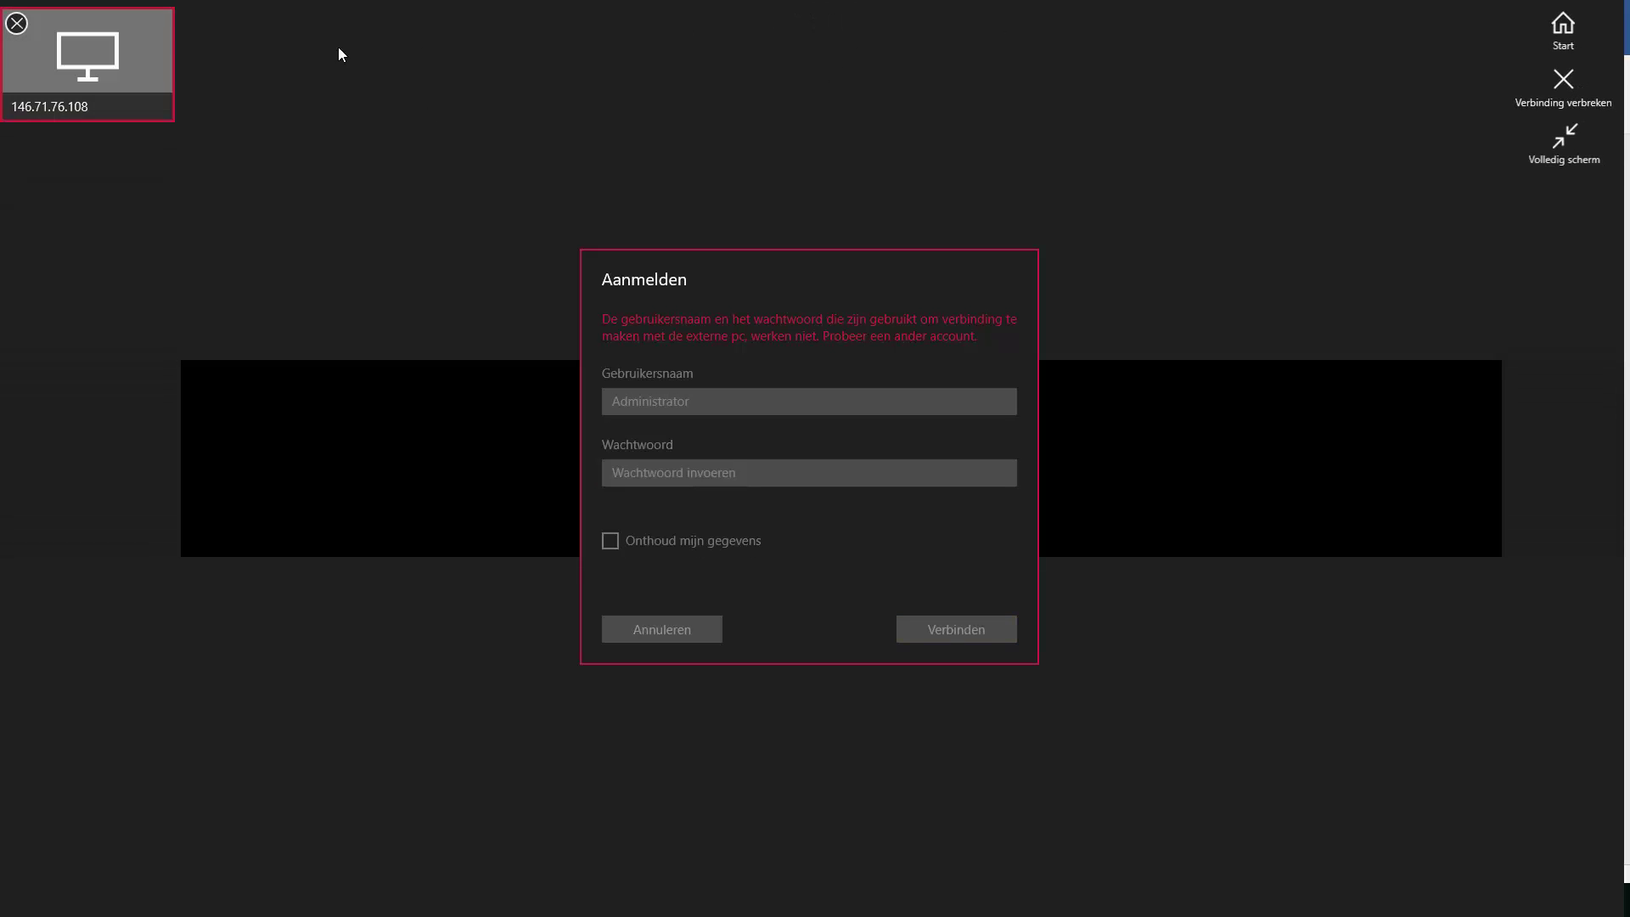
click(1561, 26)
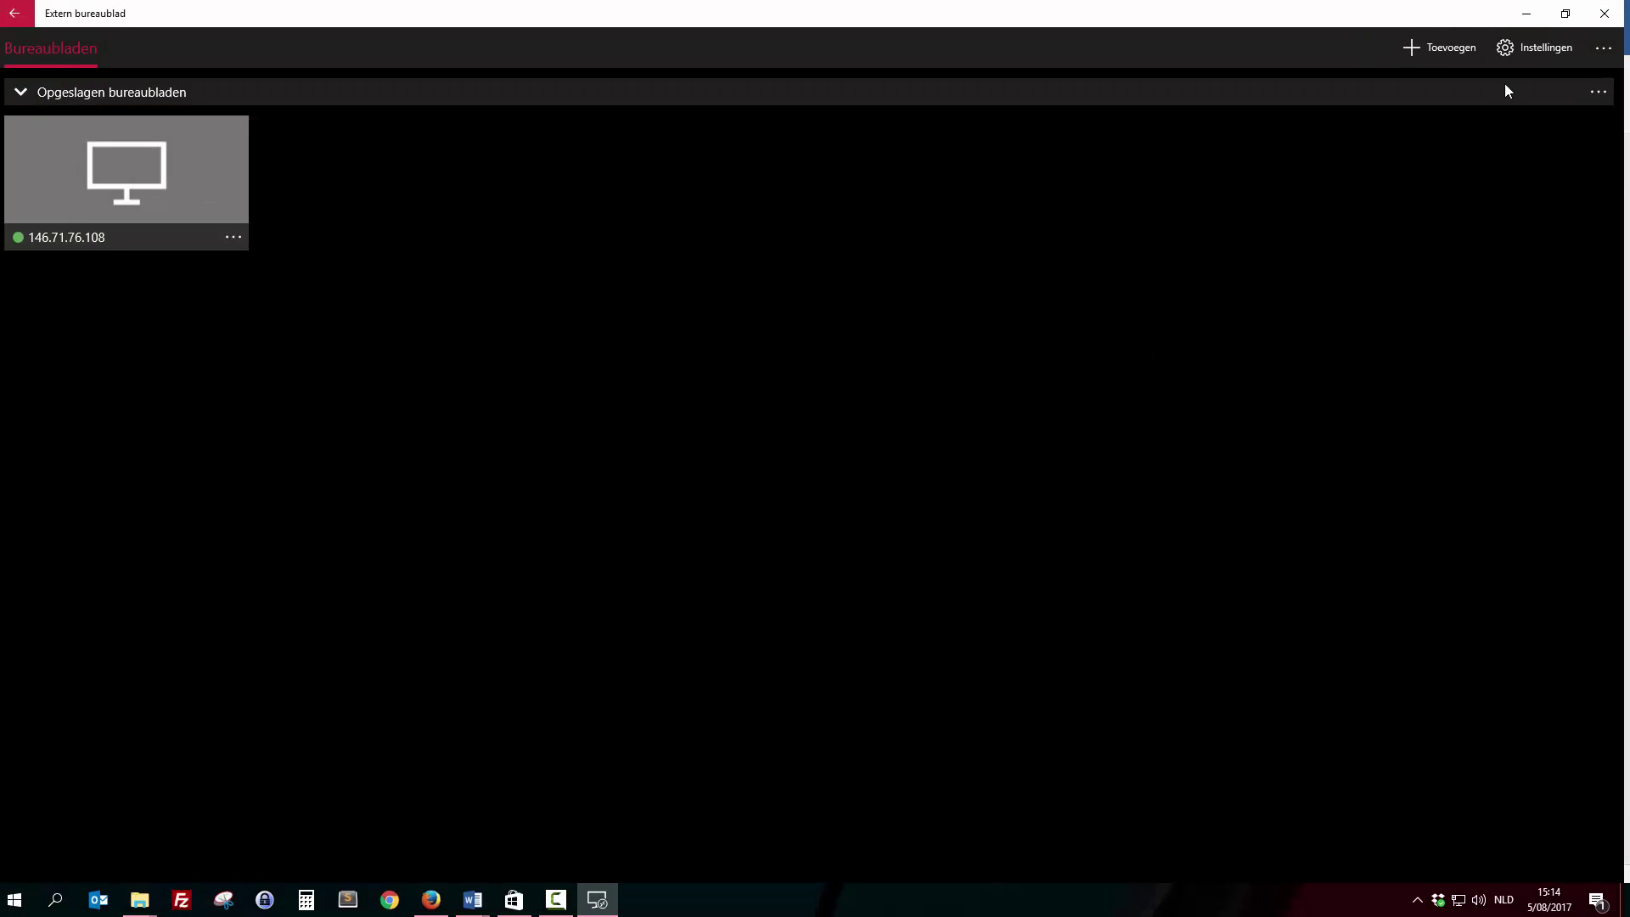
Step: Copy the server password again from the VPSServer page in Firefox
click(1525, 14)
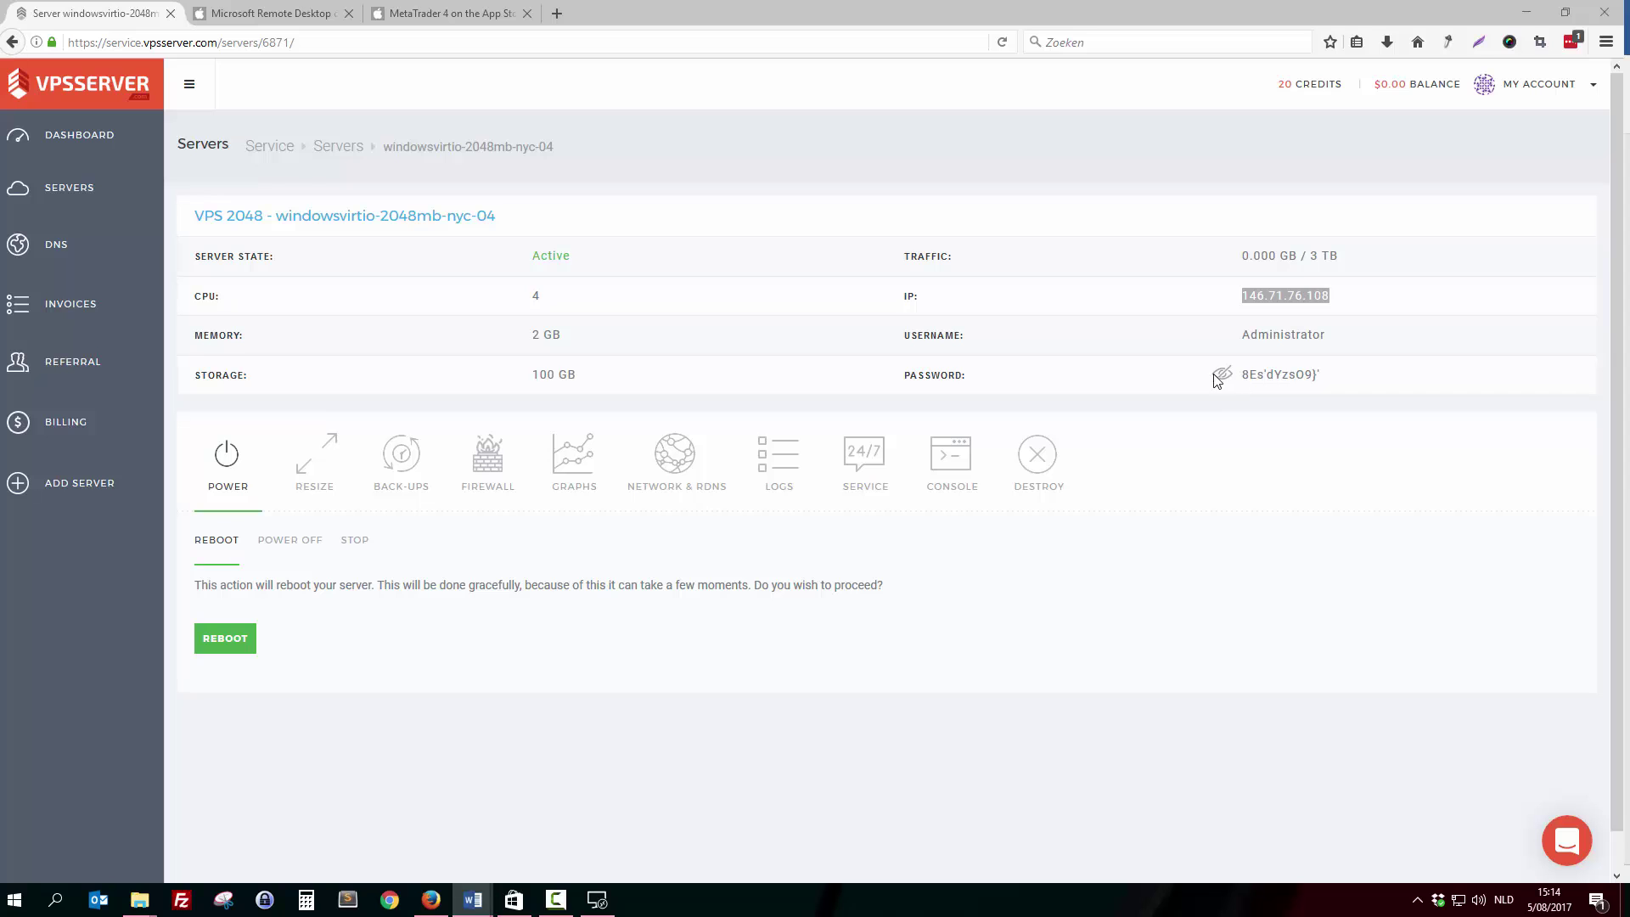
triple_click(1280, 374)
right_click(1280, 373)
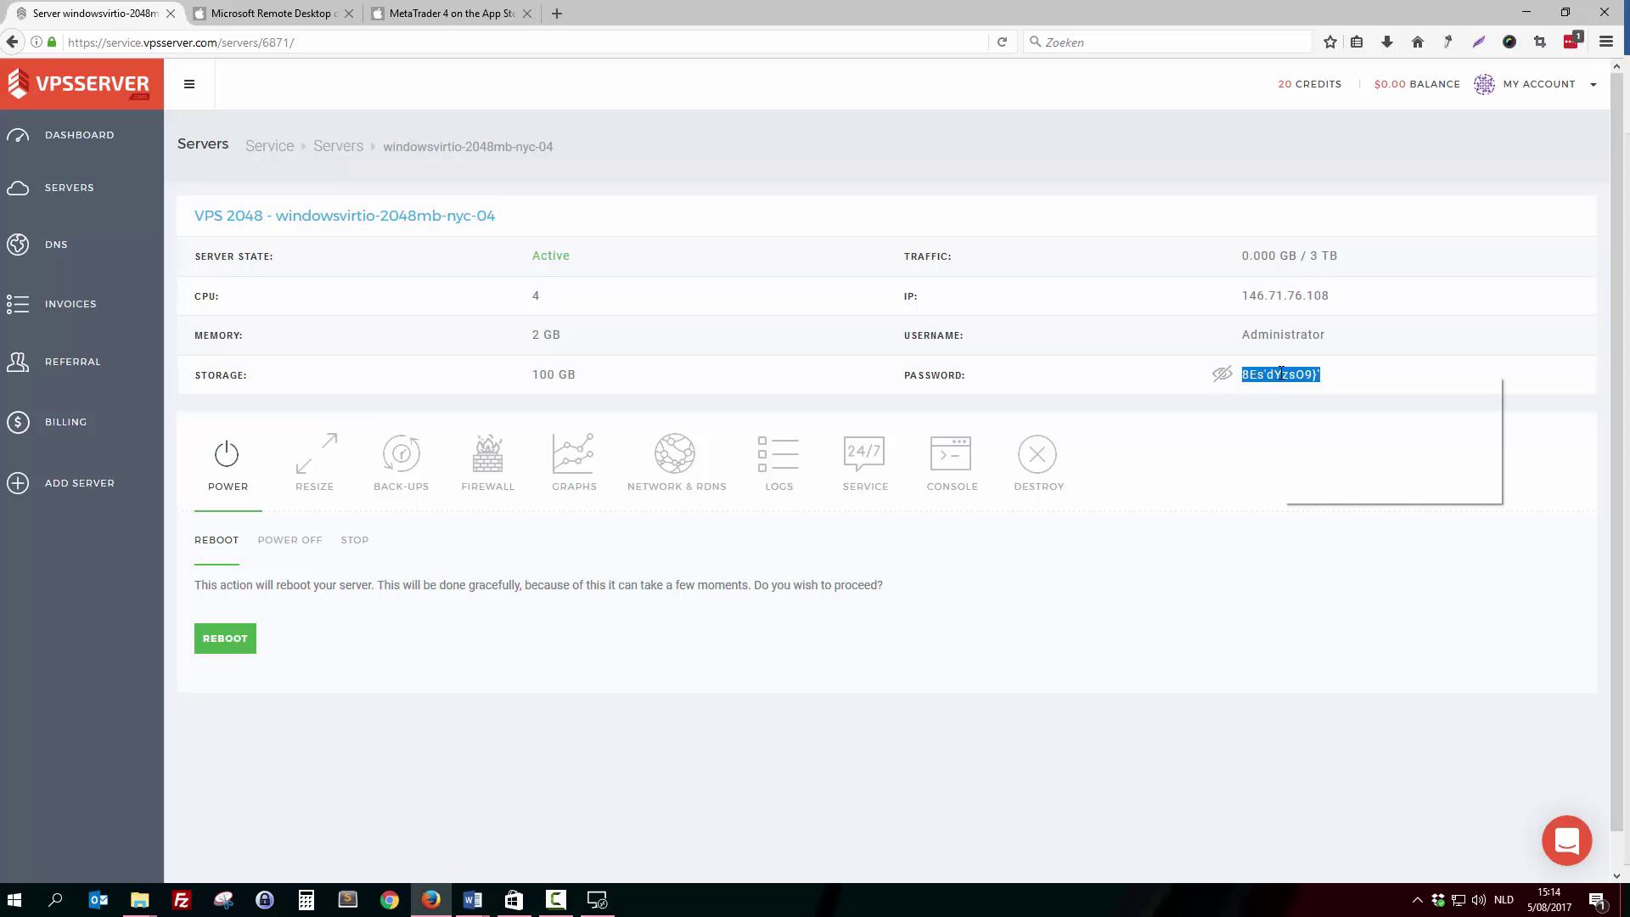
click(1352, 404)
Step: Reopen the 146.71.76.108 desktop, enter 'Administrator' and the pasted password, and click Verbinden
click(598, 898)
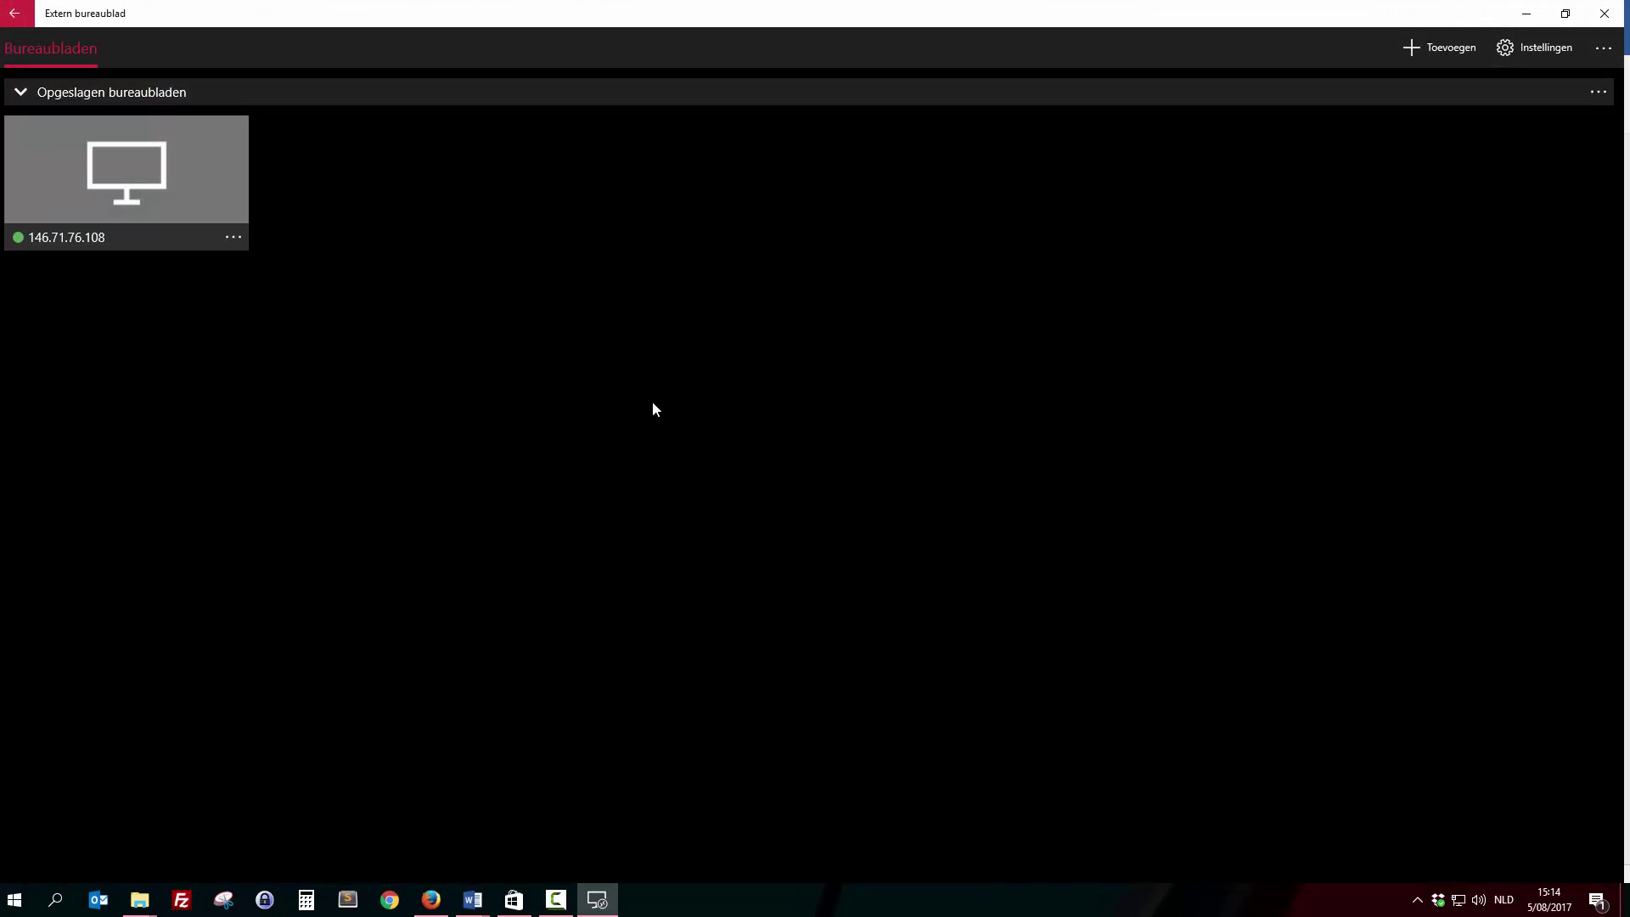
click(74, 158)
key(ctrl+v)
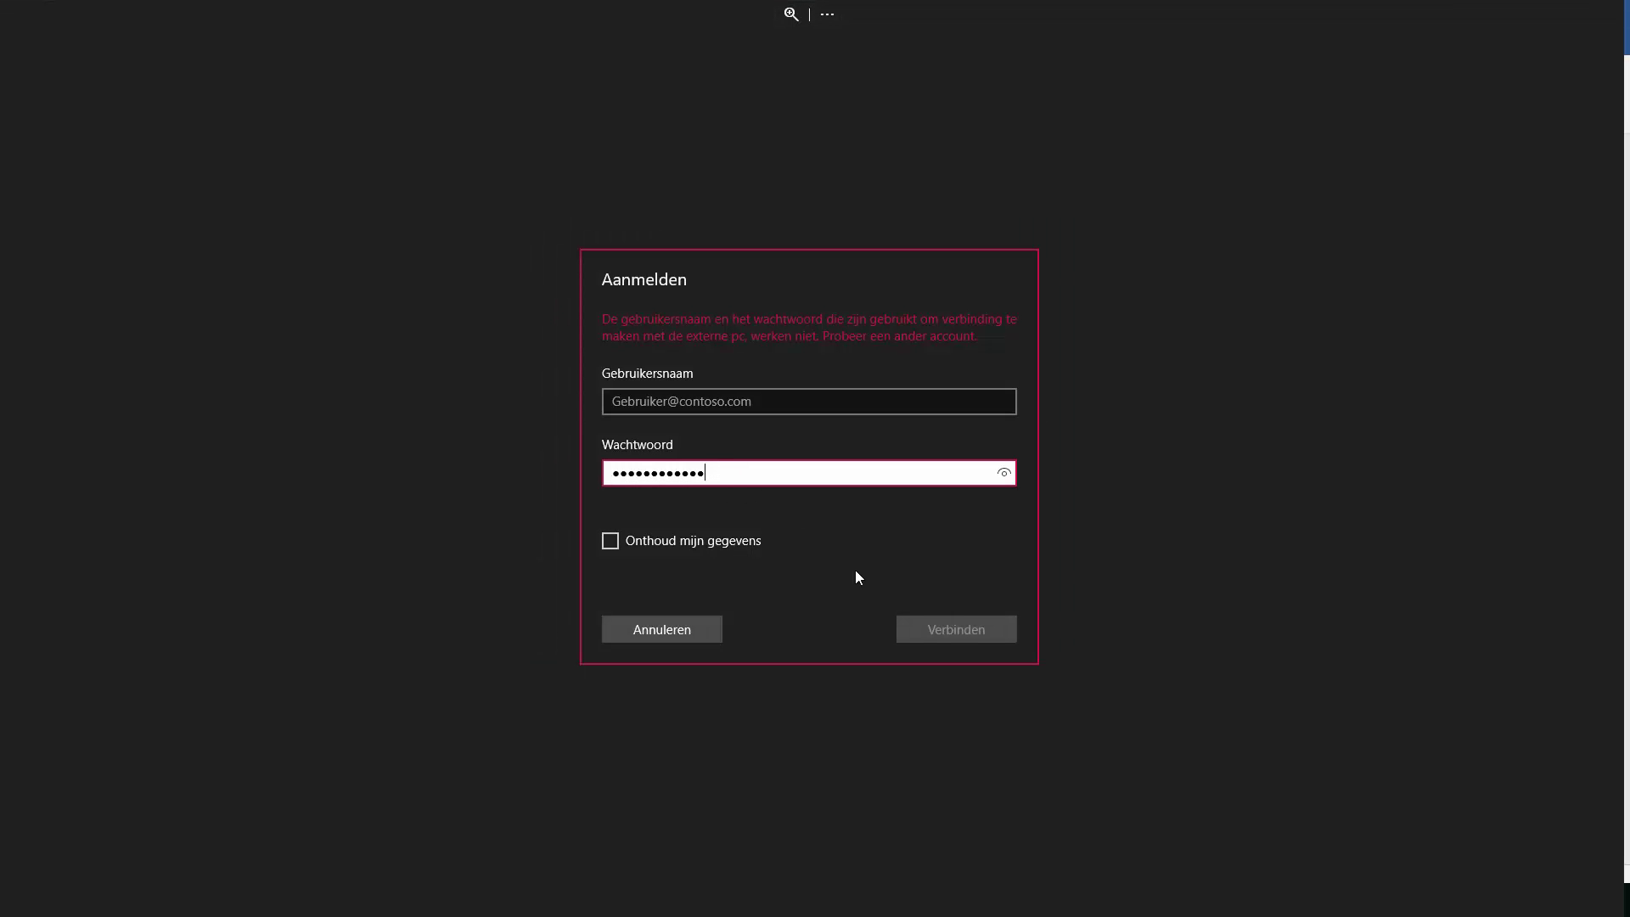
click(786, 395)
text(Administrator)
key(Tab)
key(ctrl+v)
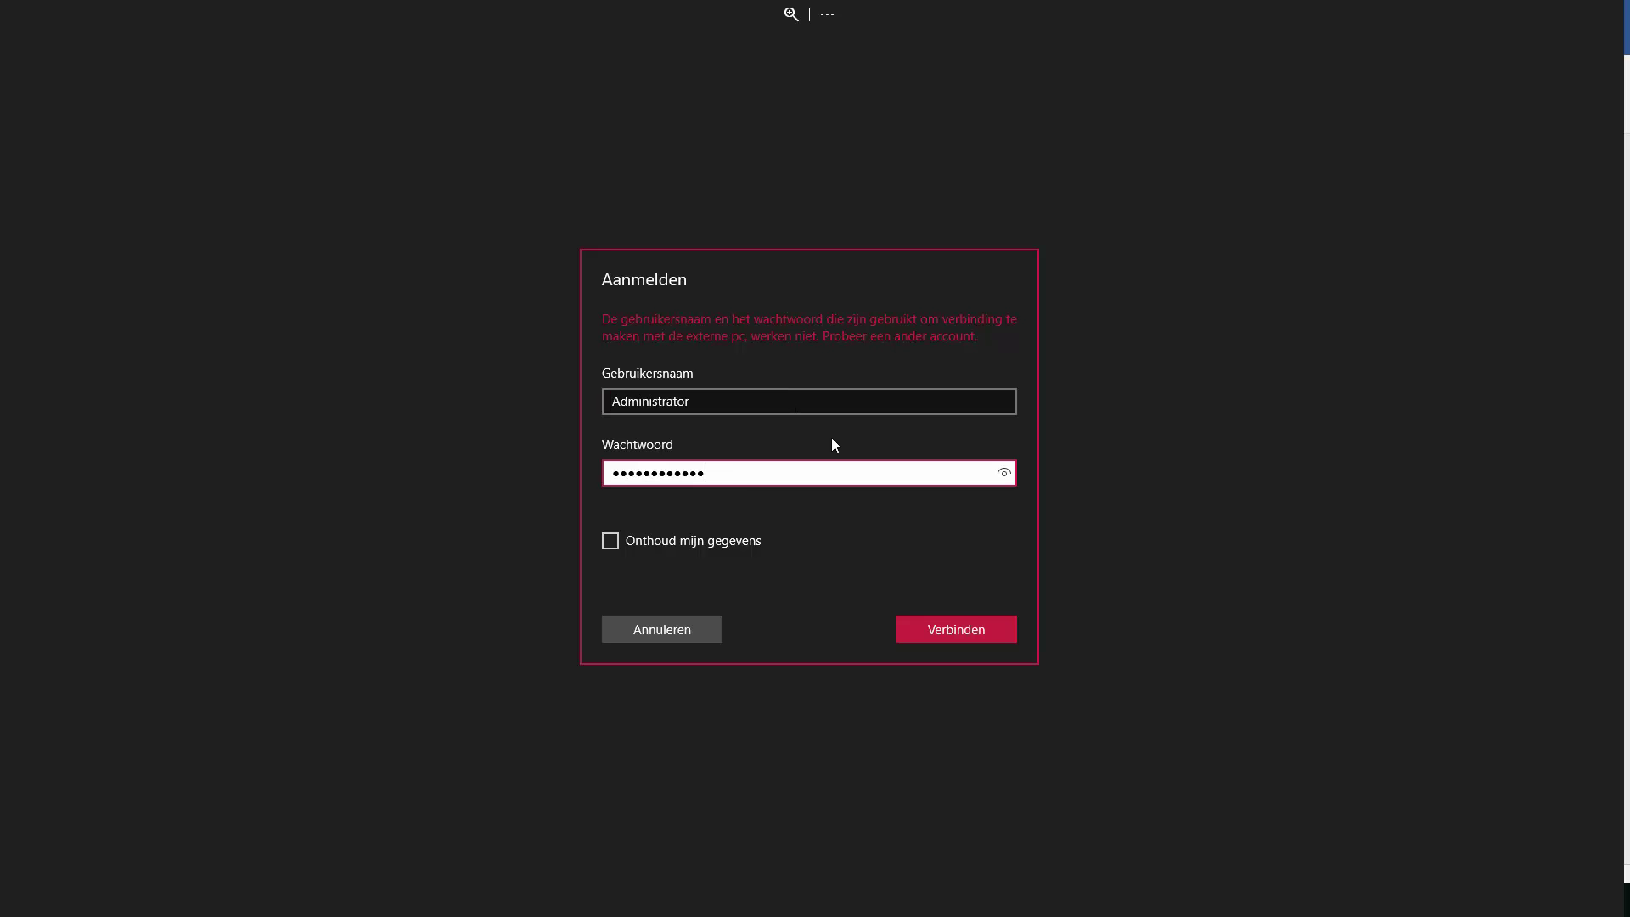
click(956, 630)
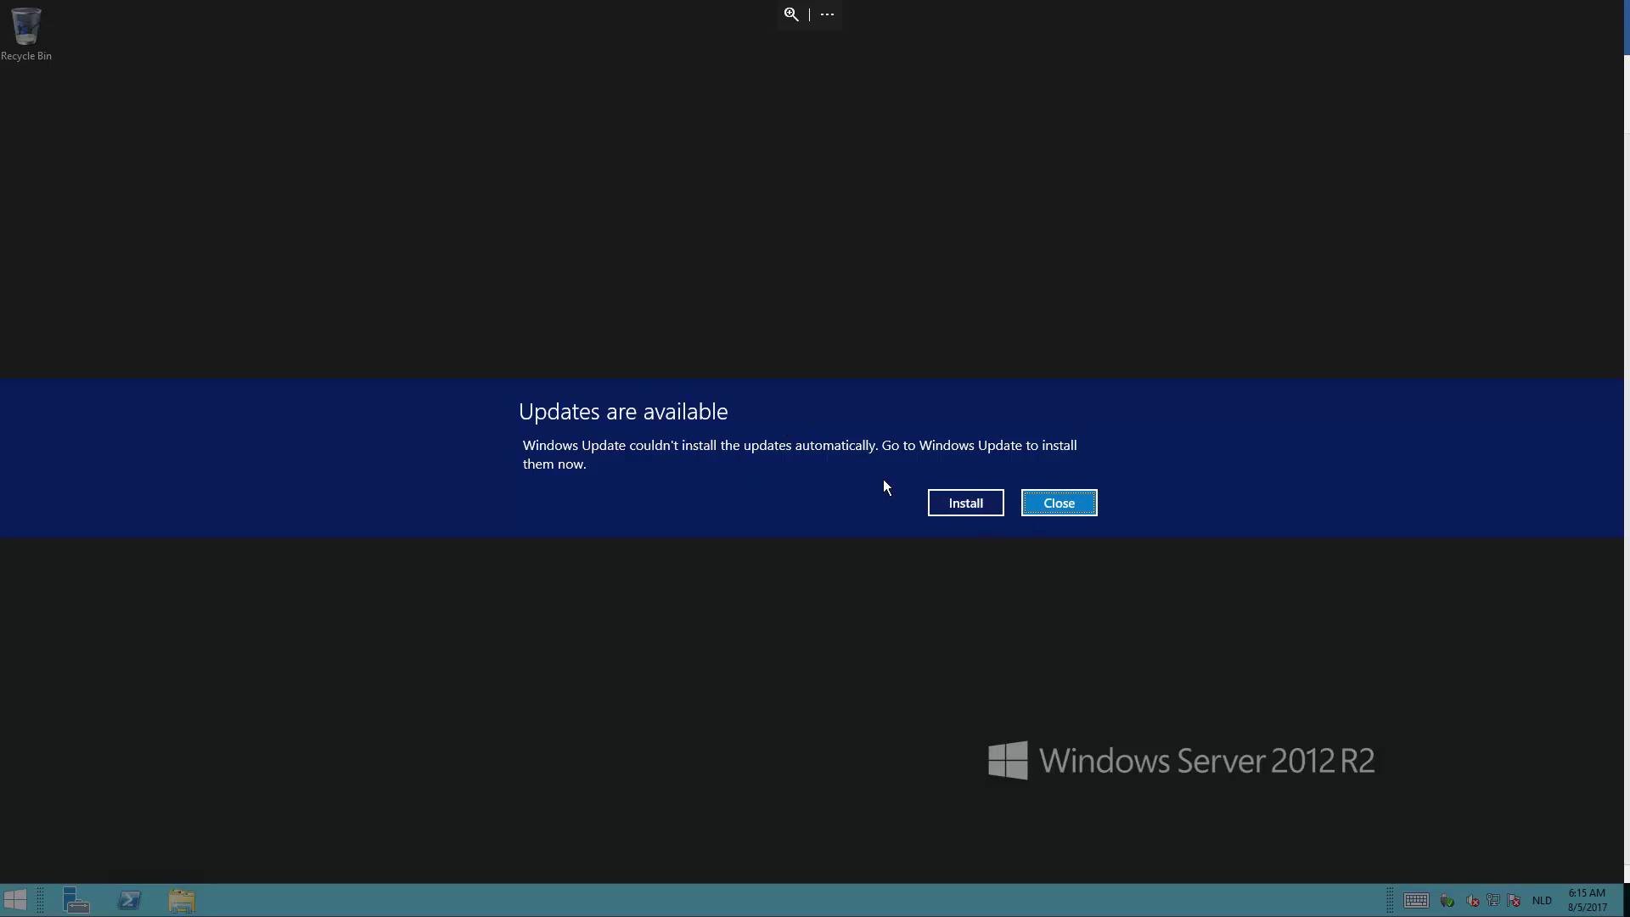
Step: Close the 'Updates are available' banner and bring up the Windows Start screen
click(1066, 508)
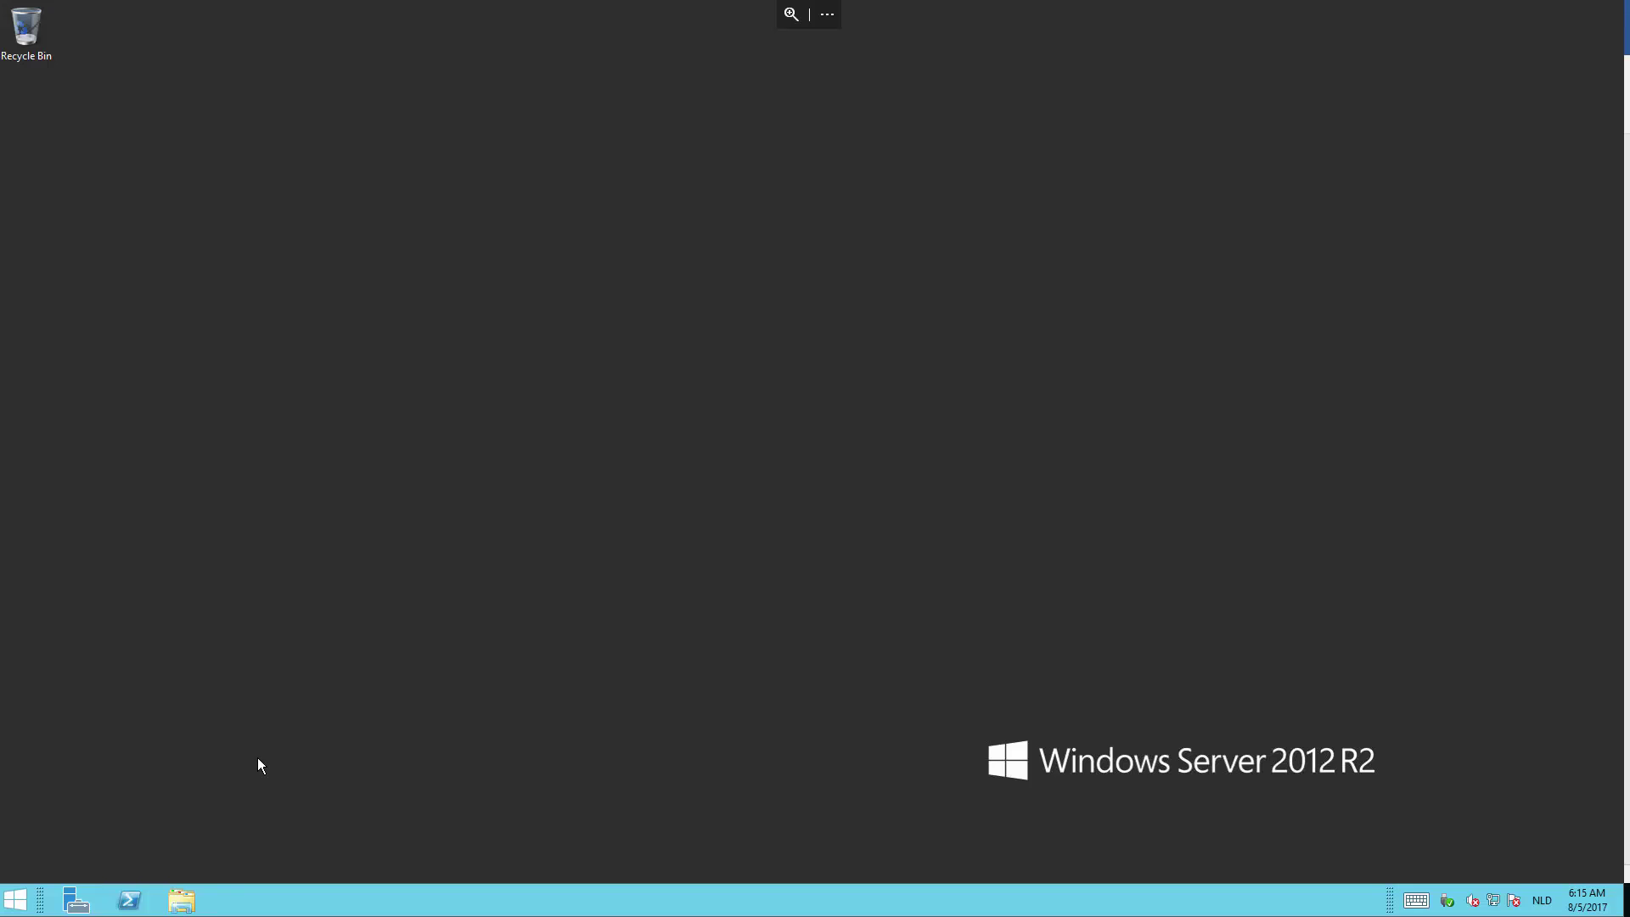
click(20, 908)
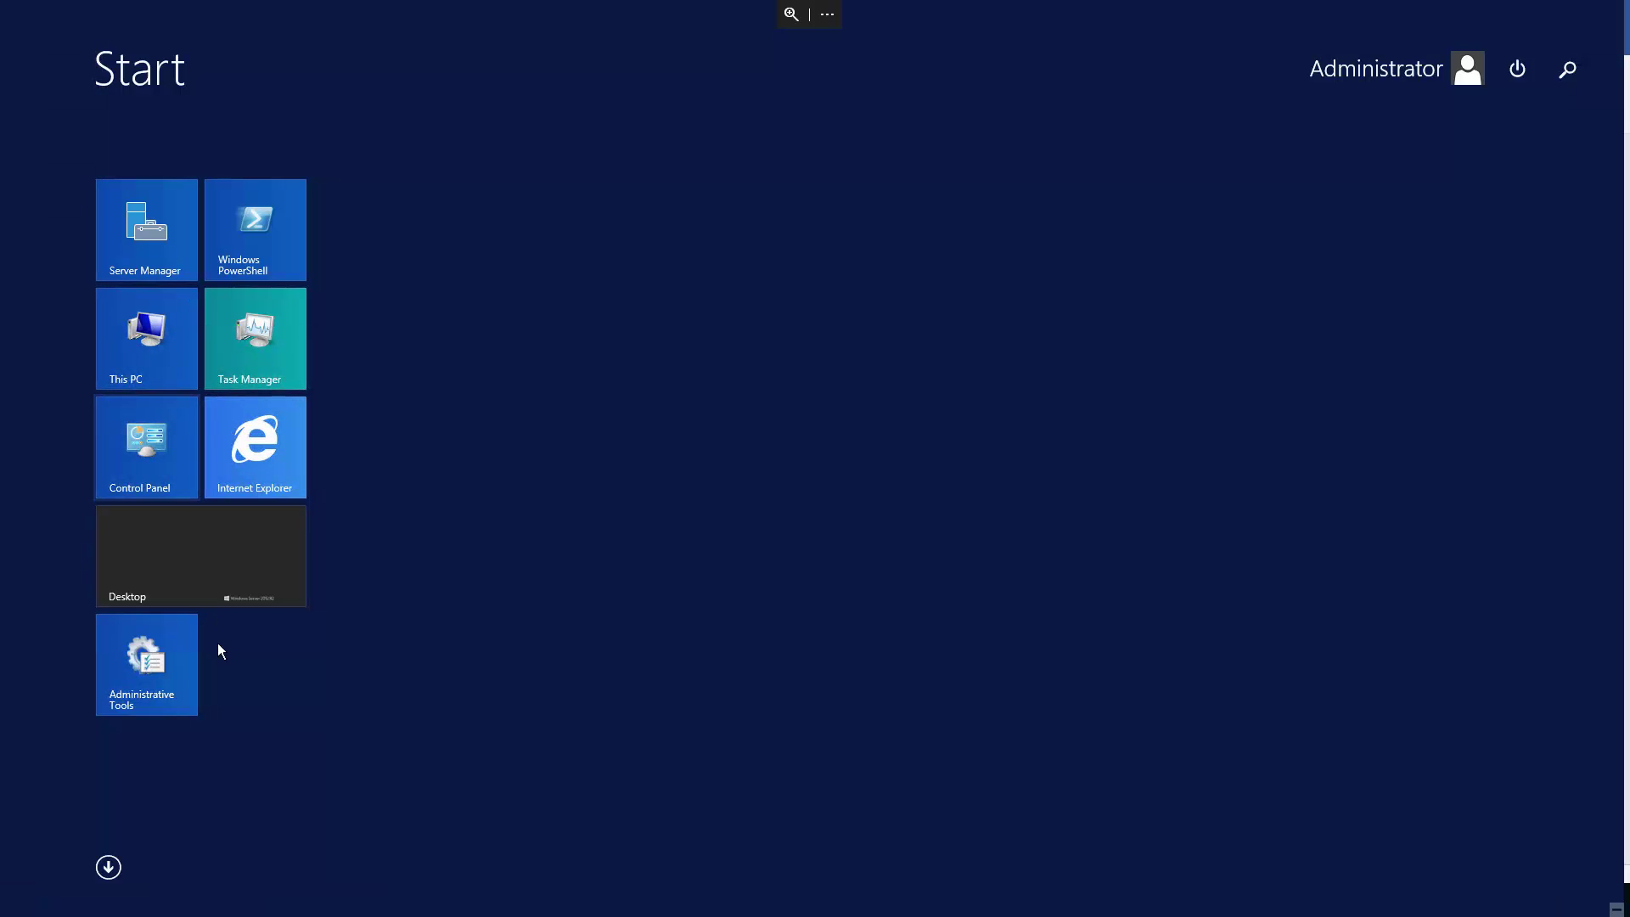